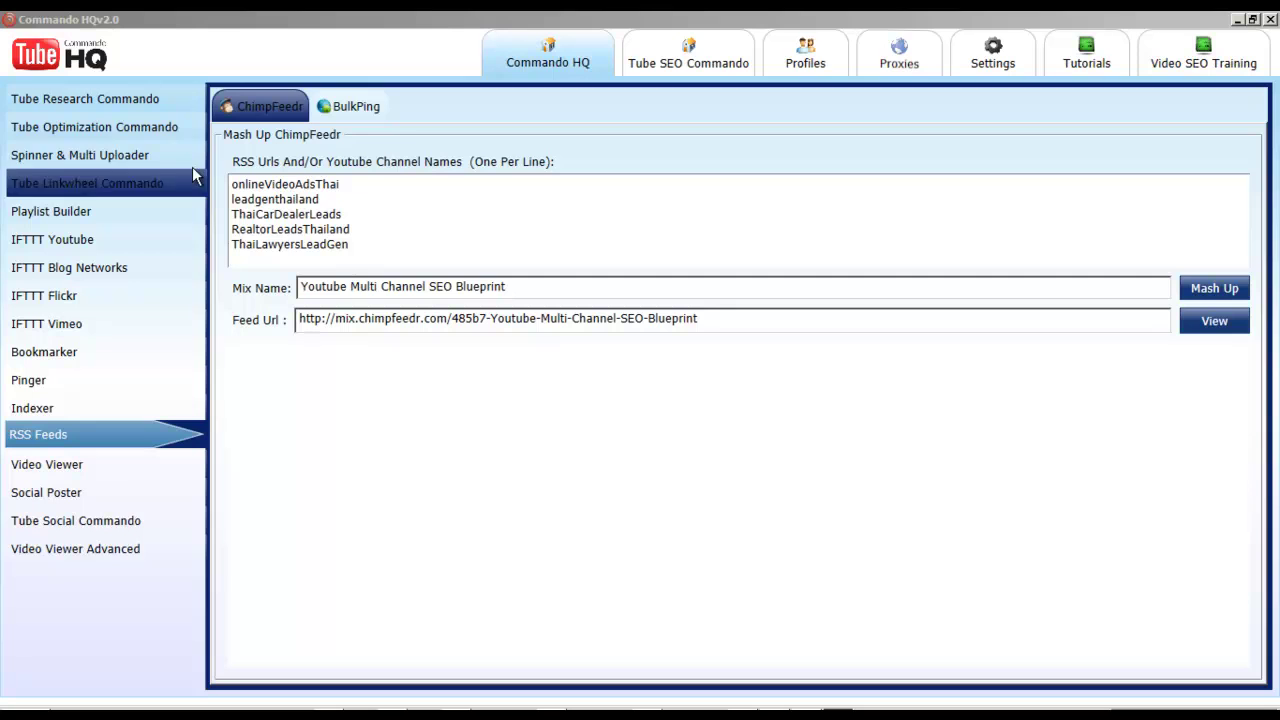
Review the YouTube channel names listed for the ChimpFeedr mash-up
{"action": "left_click", "coordinate": [221, 185]}
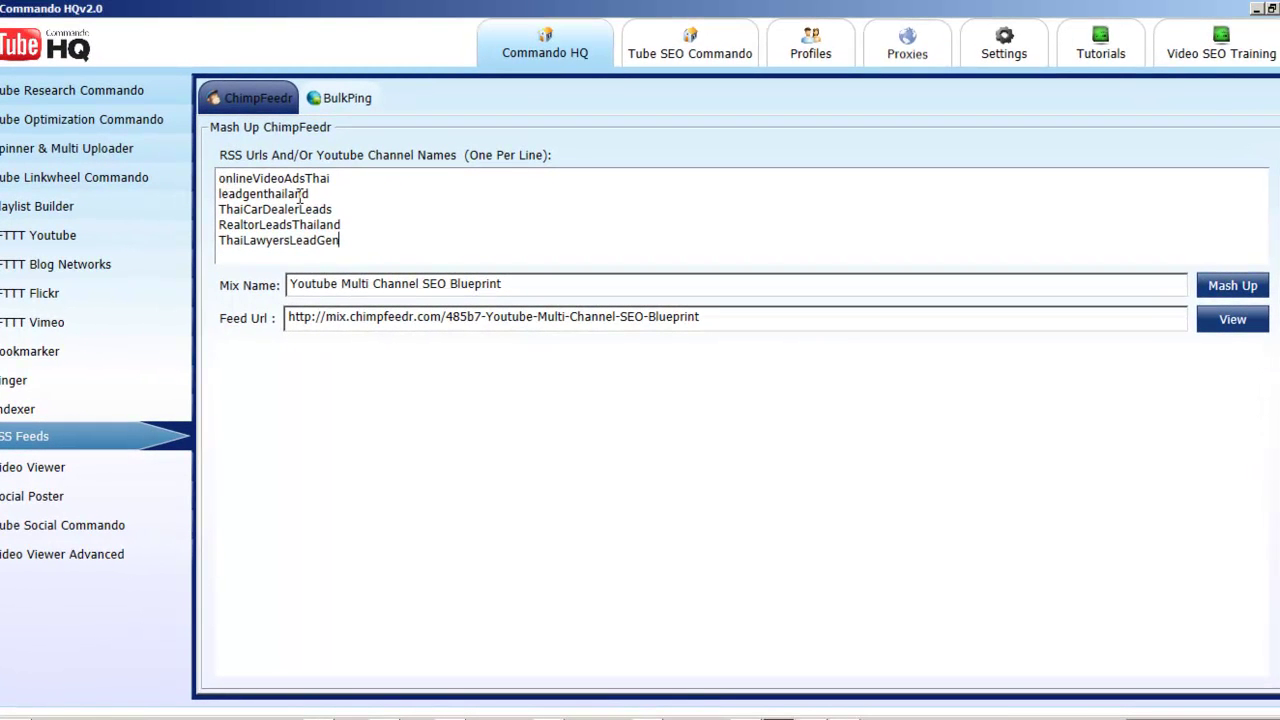
{"action": "left_click_drag", "start_coordinate": [317, 238], "coordinate": [208, 170]}
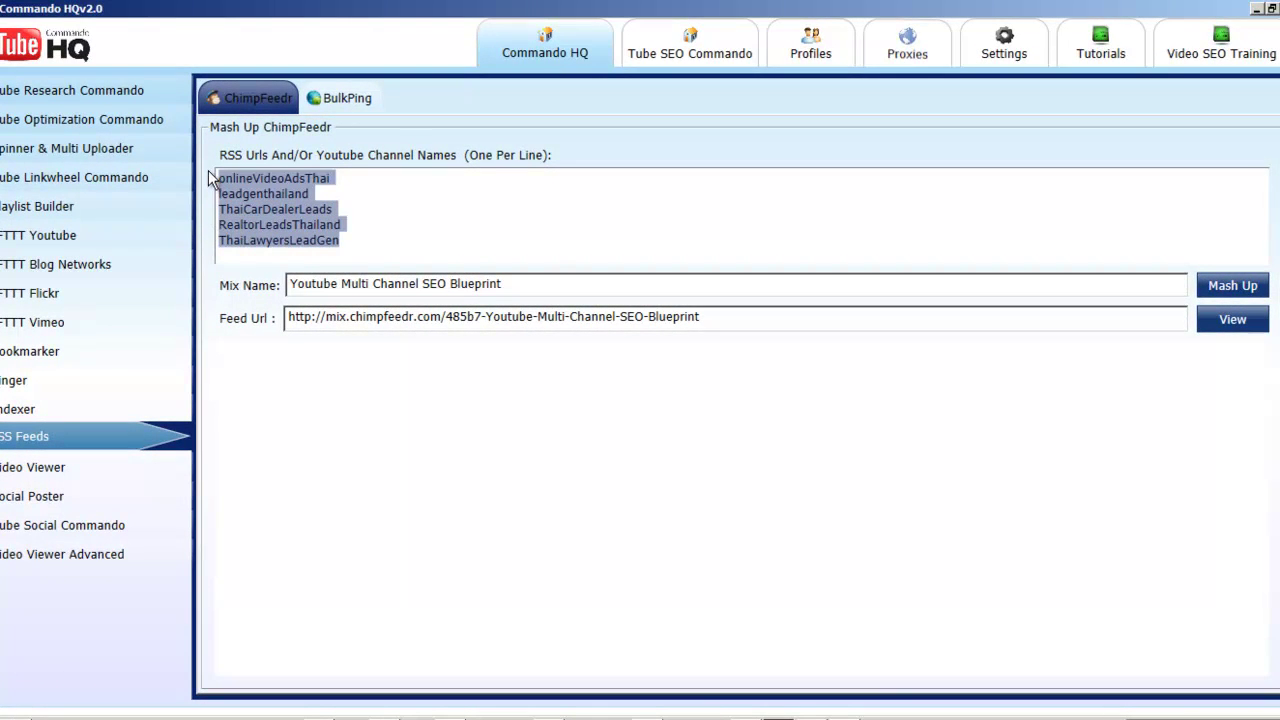
{"action": "left_click", "coordinate": [381, 197]}
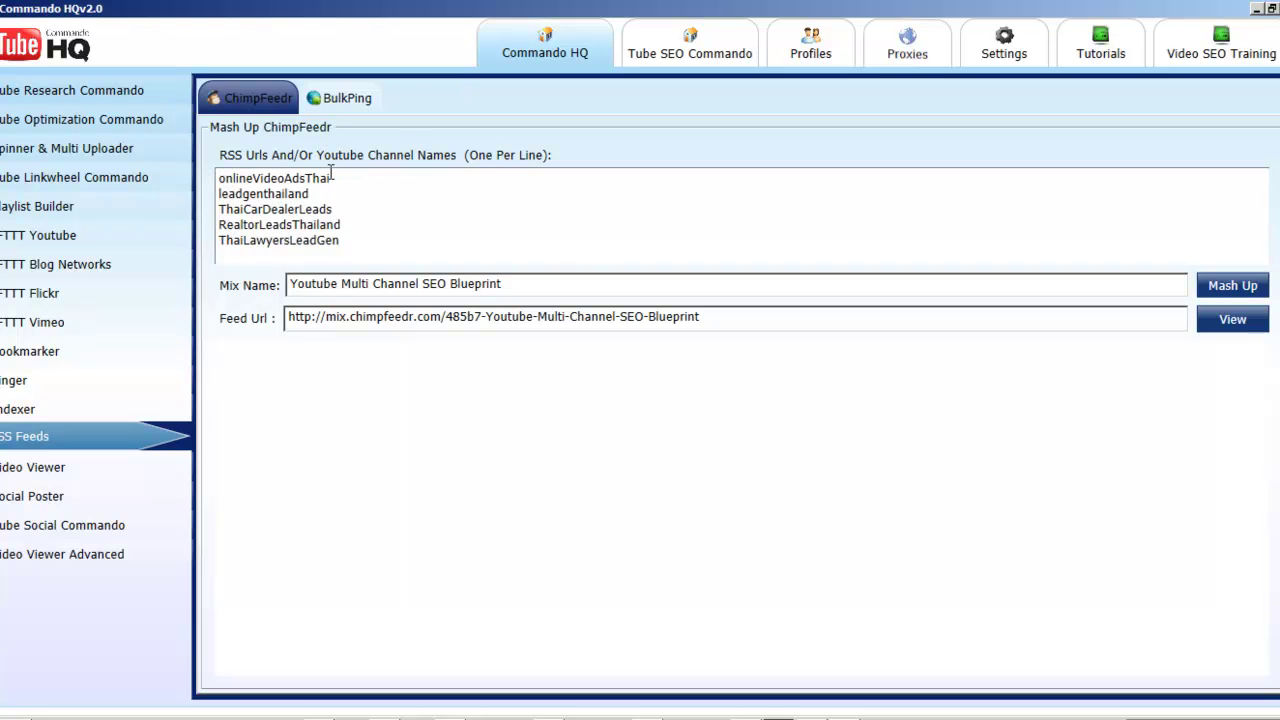
{"action": "left_click_drag", "start_coordinate": [342, 178], "coordinate": [238, 178]}
{"action": "left_click", "coordinate": [391, 217]}
{"action": "left_click_drag", "start_coordinate": [368, 244], "coordinate": [206, 172]}
{"action": "left_click", "coordinate": [359, 190]}
{"action": "left_click_drag", "start_coordinate": [220, 177], "coordinate": [376, 255]}
{"action": "left_click", "coordinate": [405, 231]}
{"action": "left_click_drag", "start_coordinate": [221, 177], "coordinate": [378, 244]}
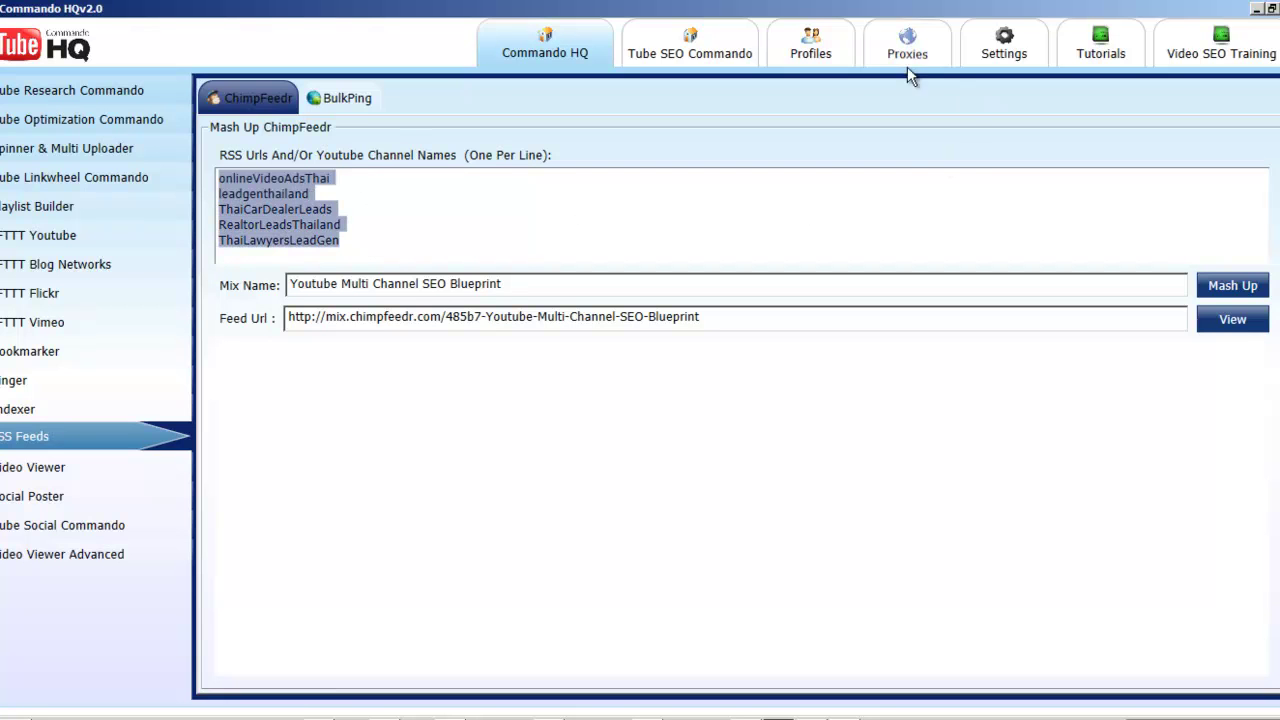
{"action": "left_click", "coordinate": [557, 224]}
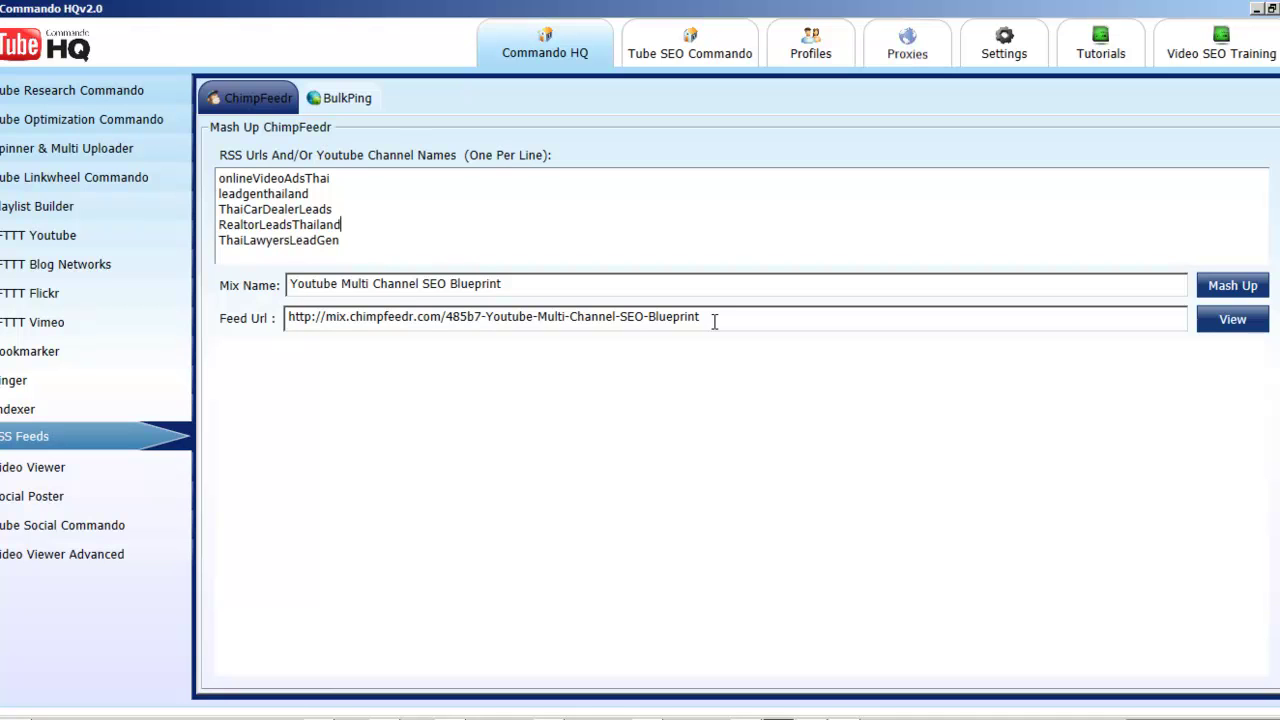
Copy the ChimpFeedr mash-up's feed URL for the Youtube Multi Channel SEO Blueprint mix
{"action": "left_click_drag", "start_coordinate": [712, 317], "coordinate": [237, 317]}
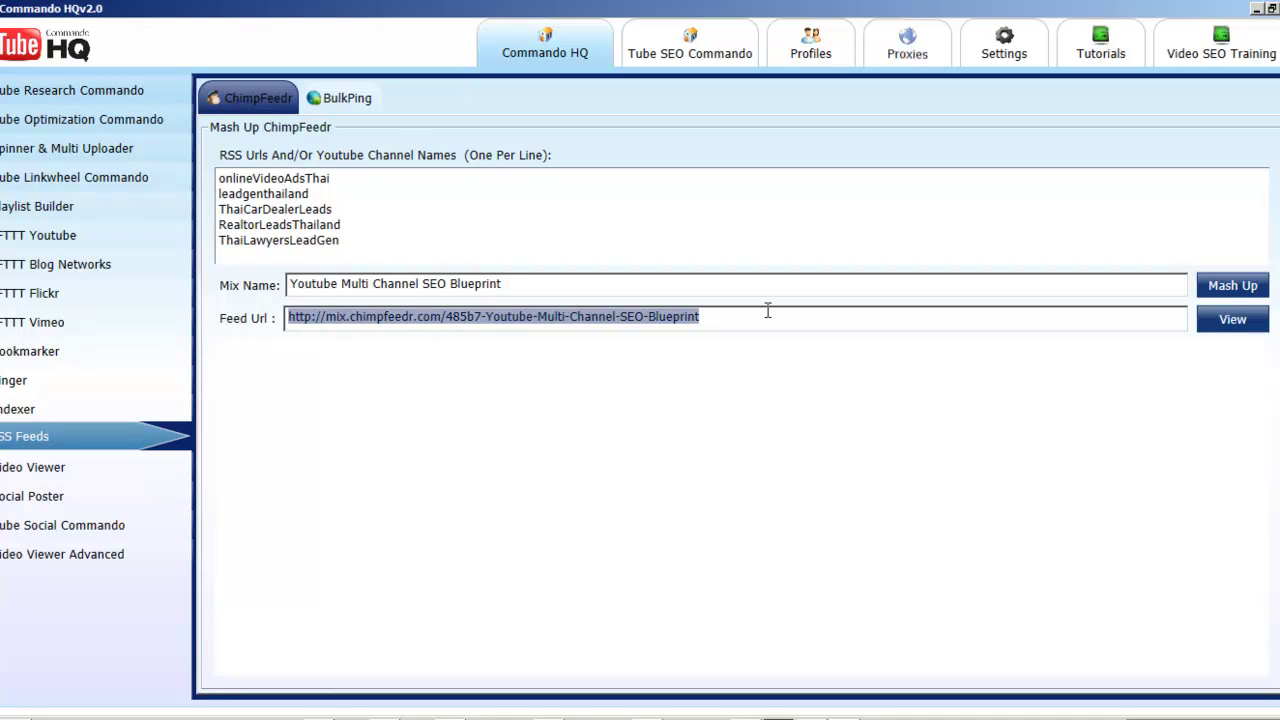
{"action": "left_click", "coordinate": [728, 318]}
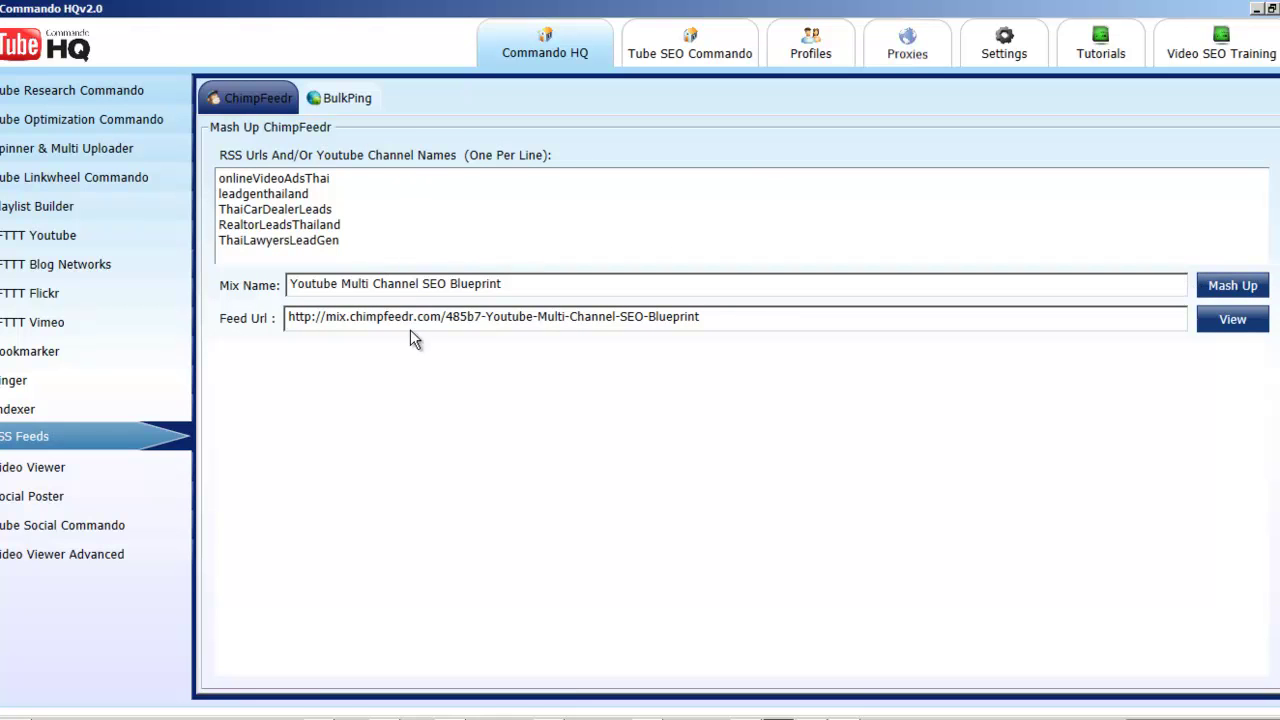
{"action": "left_click_drag", "start_coordinate": [748, 320], "coordinate": [286, 318]}
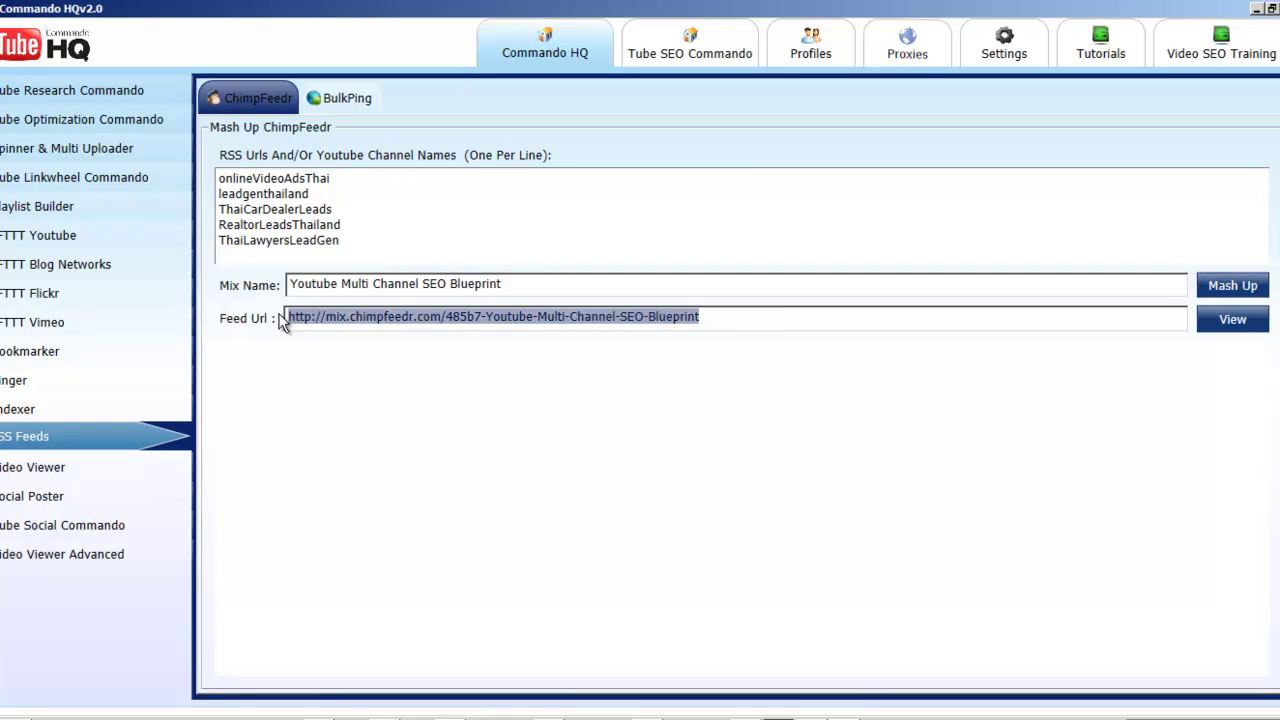
{"action": "right_click", "coordinate": [431, 310]}
{"action": "left_click", "coordinate": [470, 346]}
Switch to IFTTT in the browser and delete the existing personal recipe that posts the ChimpFeedr feed to WordPress
{"action": "key", "text": "alt+Tab"}
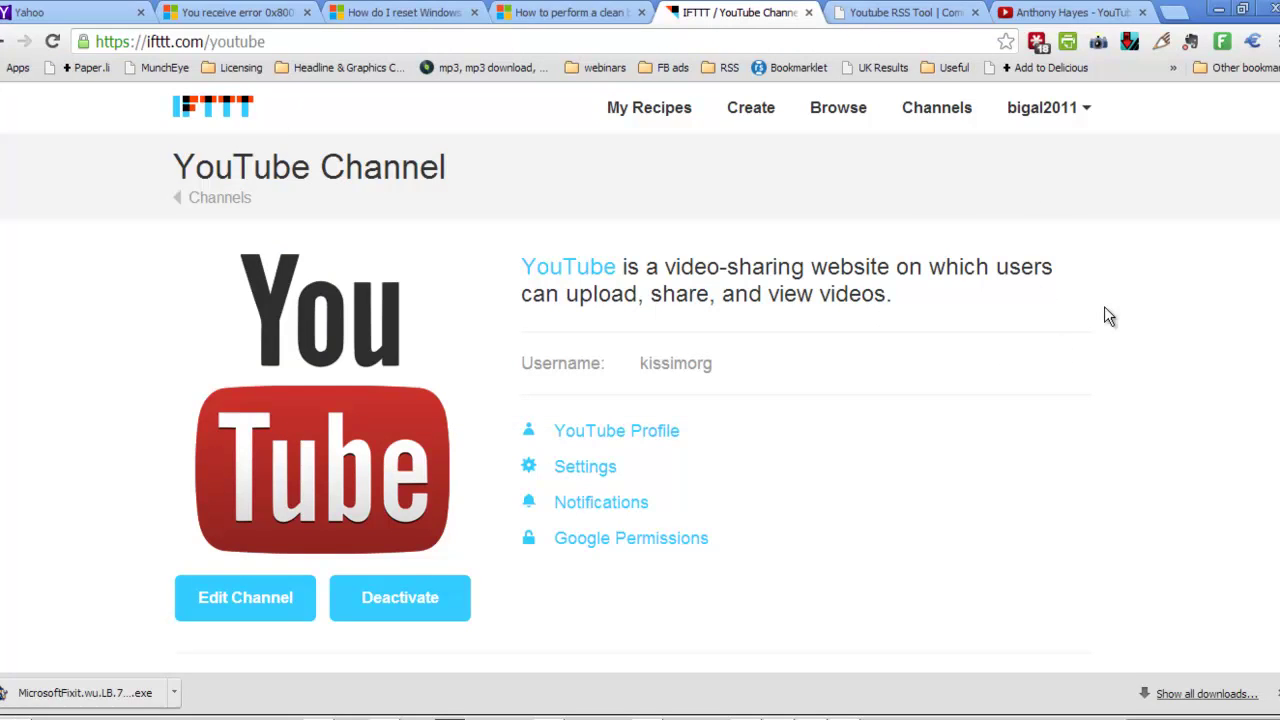
{"action": "left_click", "coordinate": [660, 110]}
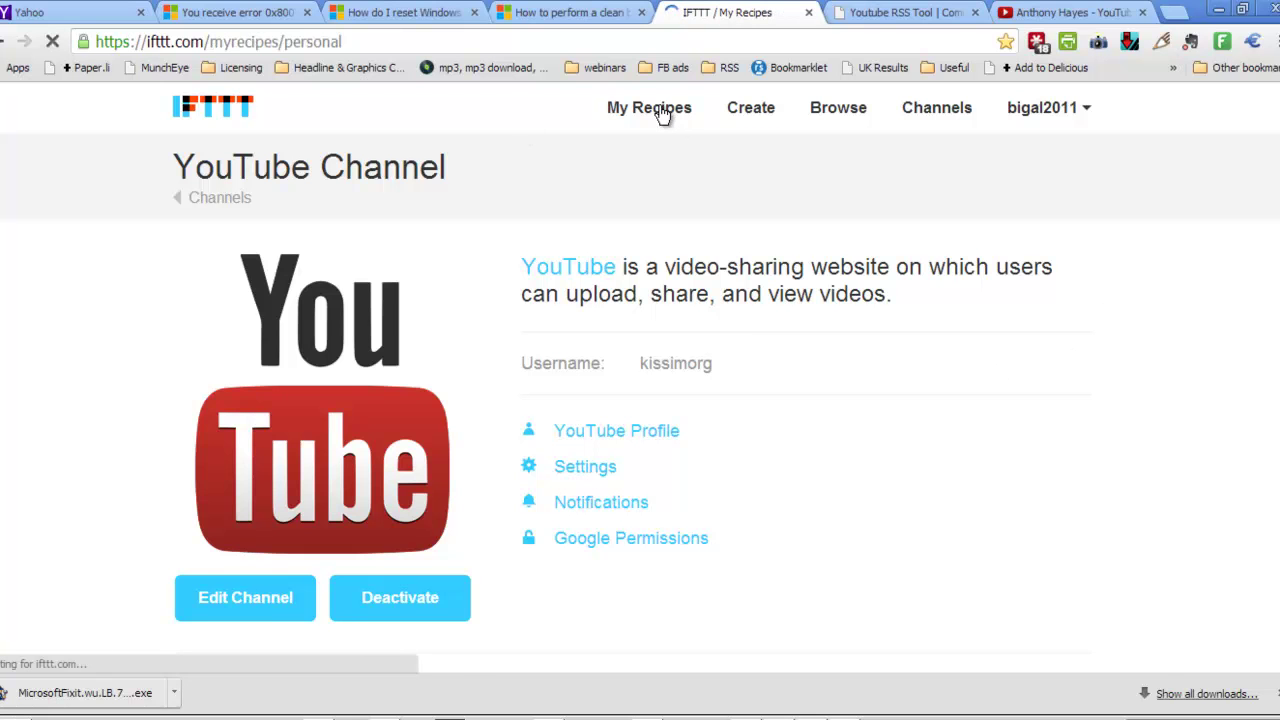
{"action": "scroll", "coordinate": [686, 225], "scroll_direction": "down", "scroll_amount": 2}
{"action": "left_click", "coordinate": [1056, 450]}
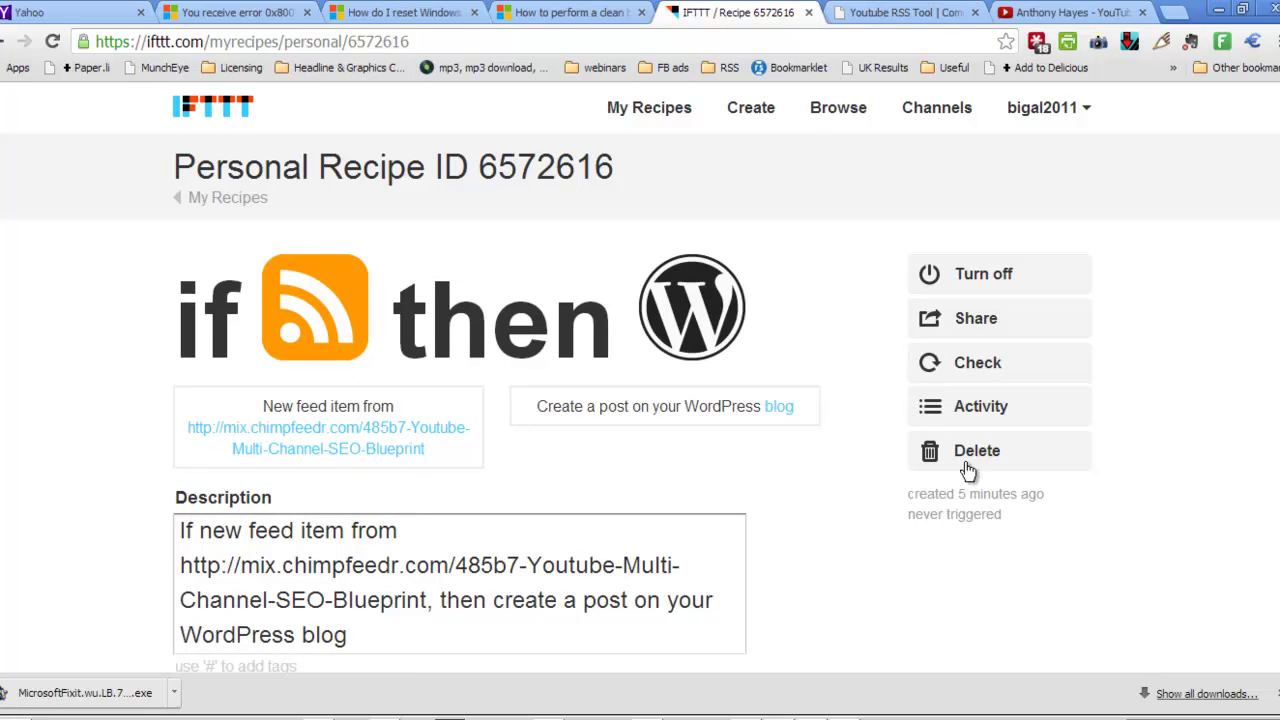
{"action": "left_click", "coordinate": [971, 451]}
{"action": "left_click", "coordinate": [678, 158]}
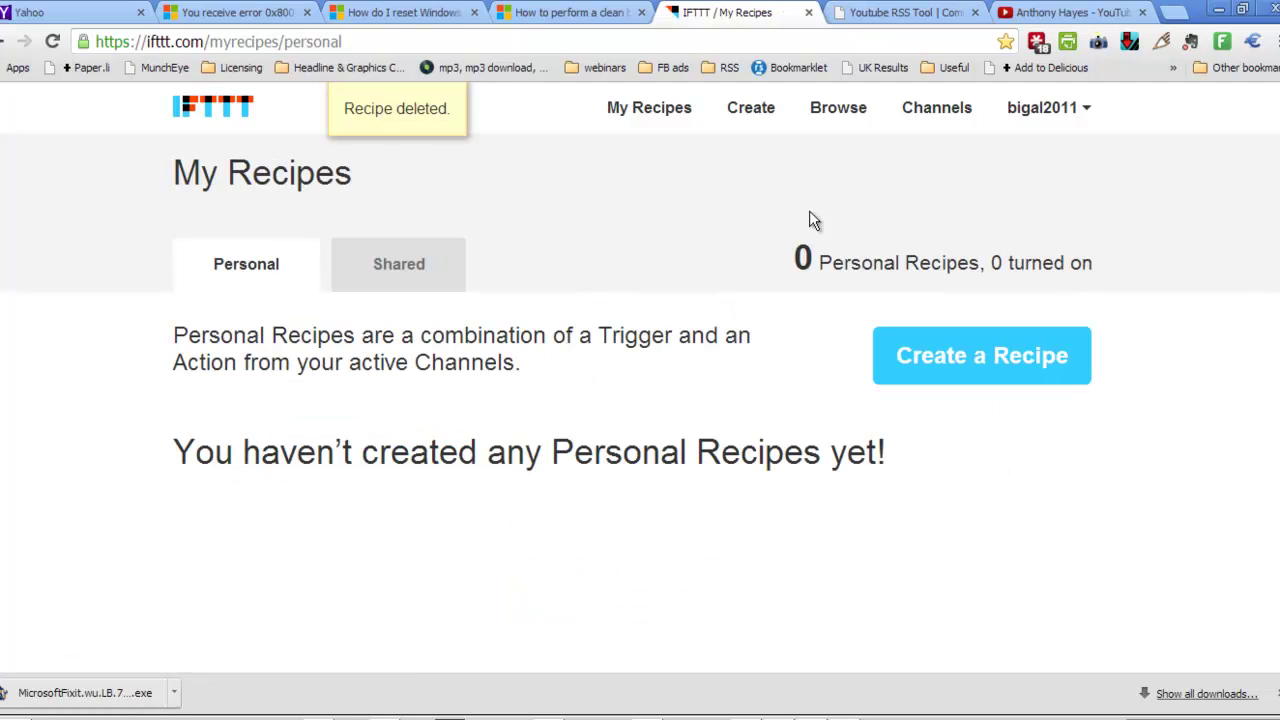
Look through the IFTTT channels list, including WordPress and YouTube, and return to the personal recipes
{"action": "left_click", "coordinate": [940, 112]}
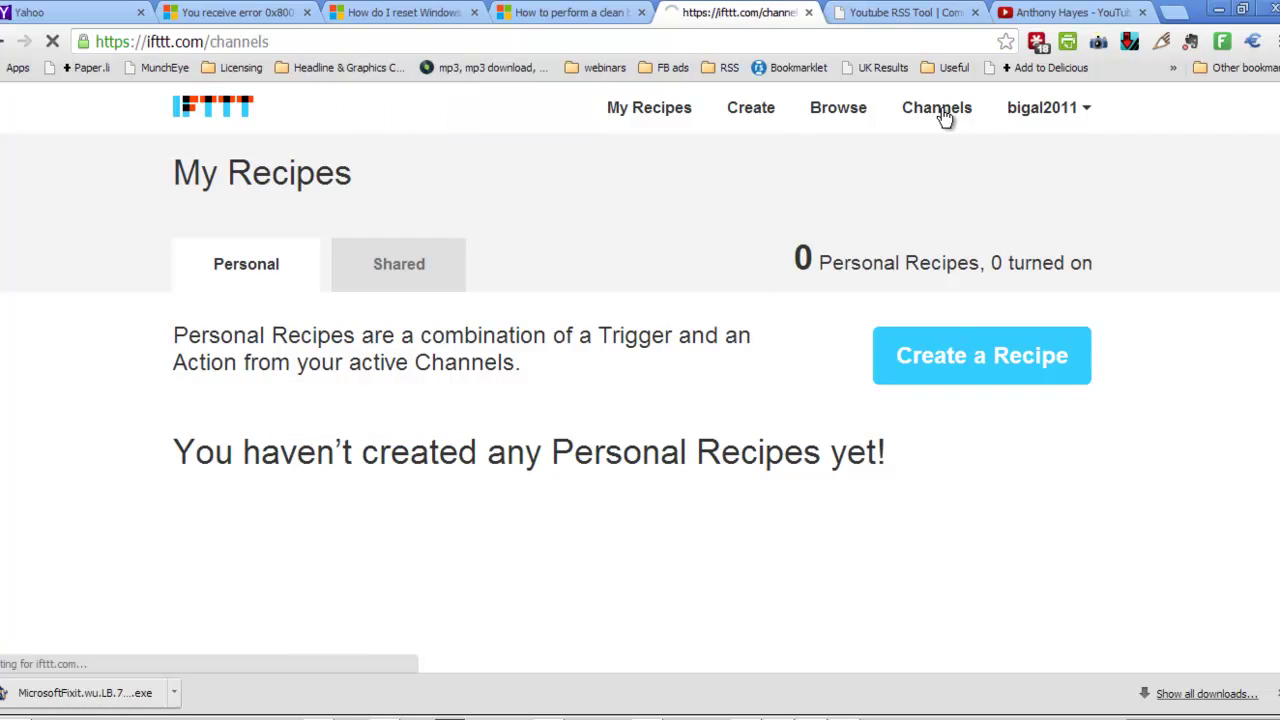
{"action": "scroll", "coordinate": [934, 148], "scroll_direction": "down", "scroll_amount": 3}
{"action": "scroll", "coordinate": [982, 376], "scroll_direction": "down", "scroll_amount": 7}
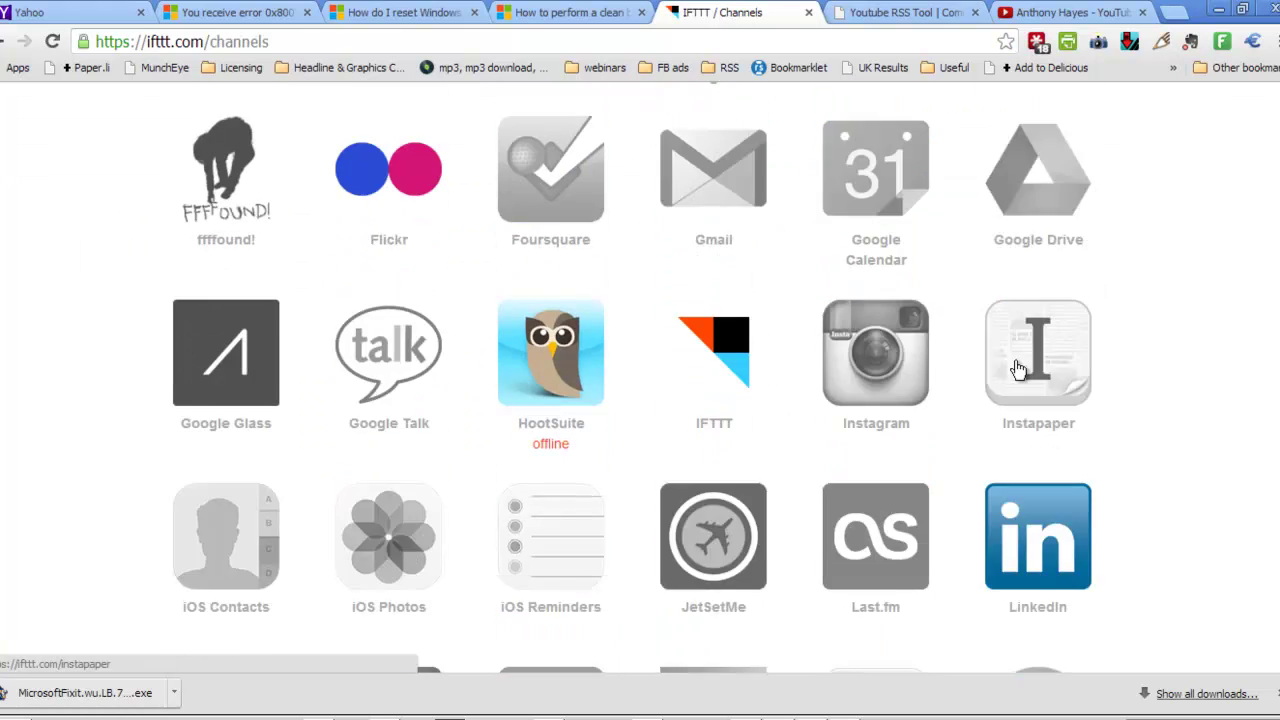
{"action": "scroll", "coordinate": [982, 376], "scroll_direction": "down", "scroll_amount": 10}
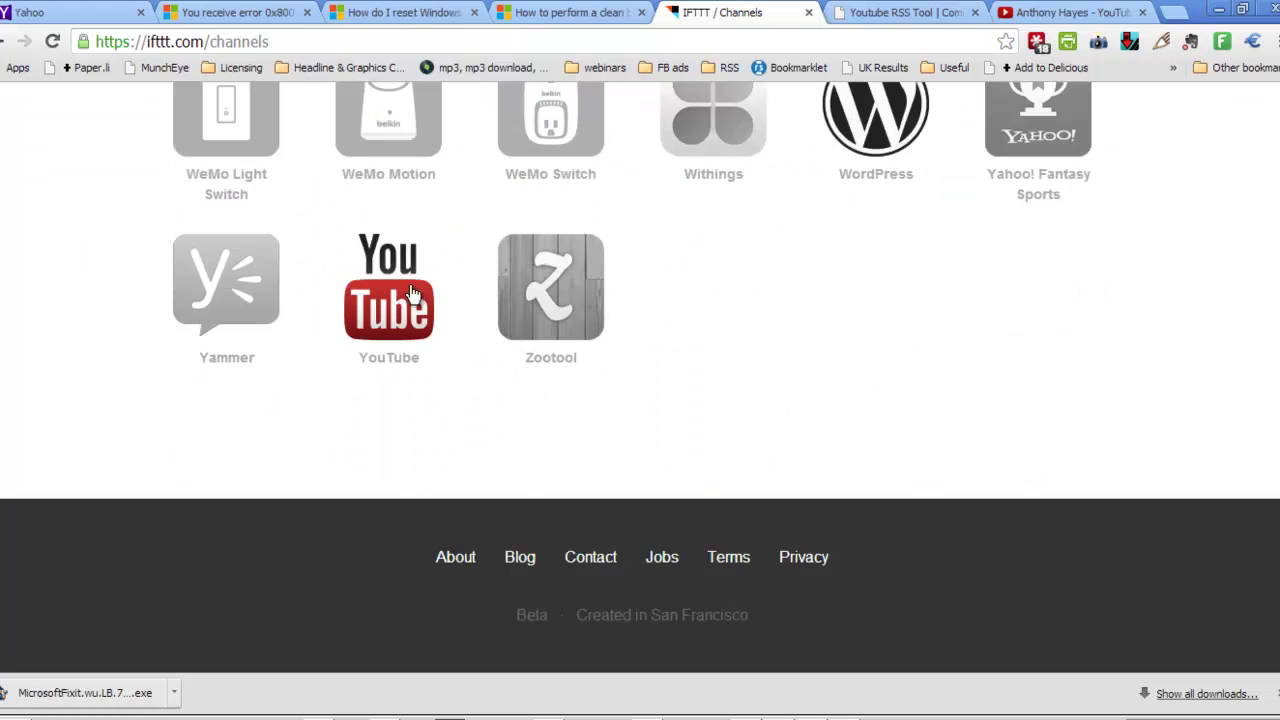
{"action": "scroll", "coordinate": [963, 294], "scroll_direction": "up", "scroll_amount": 5}
{"action": "scroll", "coordinate": [930, 317], "scroll_direction": "down", "scroll_amount": 3}
{"action": "key", "text": "alt+Left"}
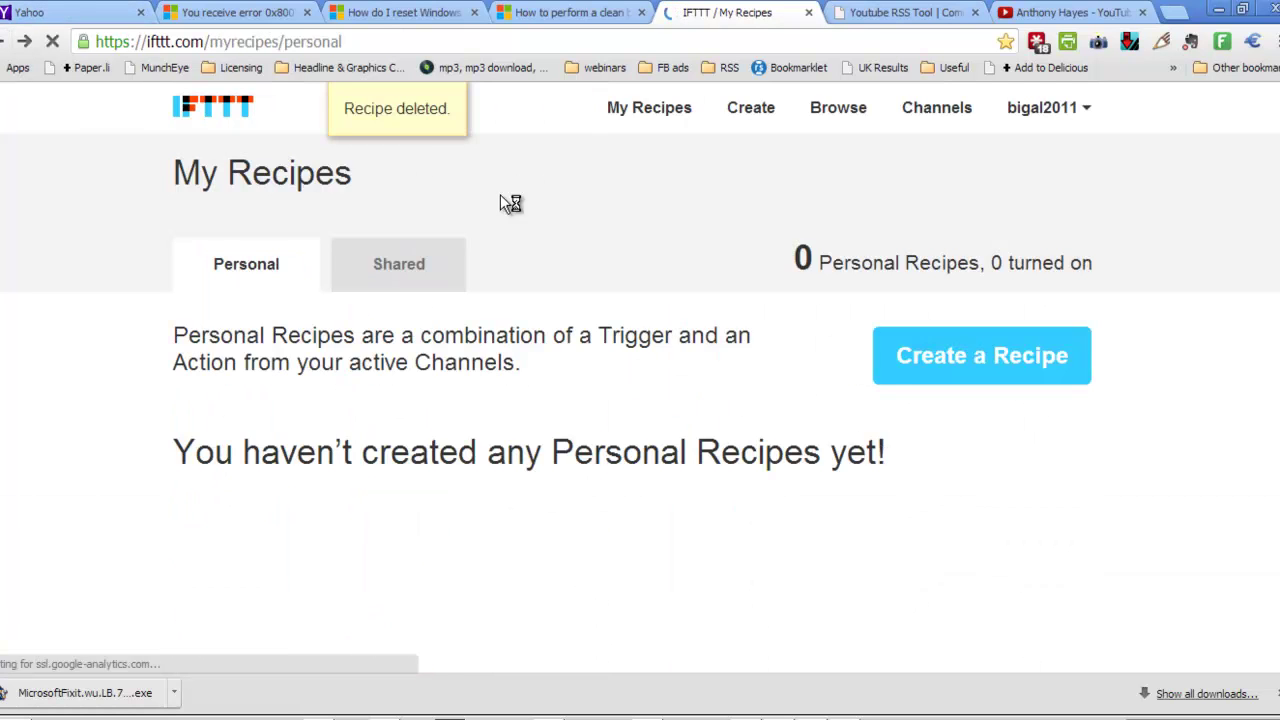
Start a new recipe with Feed as the trigger channel and New feed item as the trigger
{"action": "left_click", "coordinate": [777, 112]}
{"action": "left_click", "coordinate": [409, 386]}
{"action": "scroll", "coordinate": [540, 340], "scroll_direction": "down", "scroll_amount": 8}
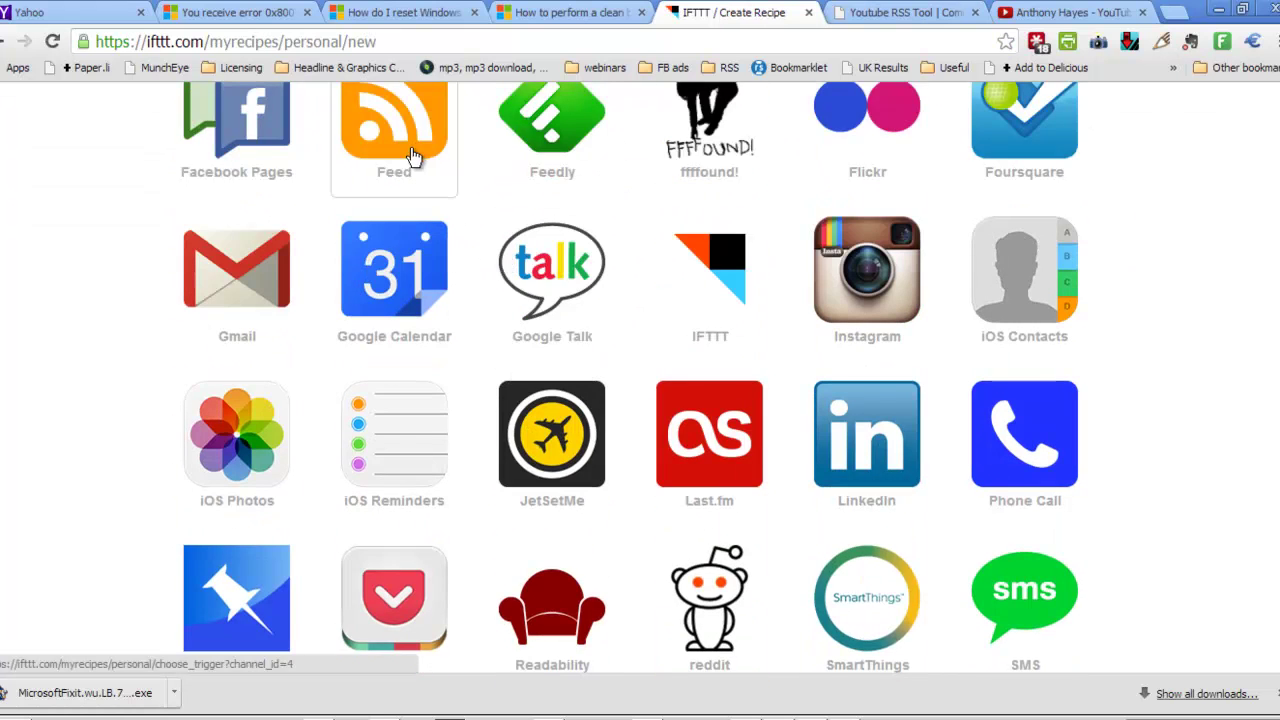
{"action": "scroll", "coordinate": [470, 227], "scroll_direction": "up", "scroll_amount": 2}
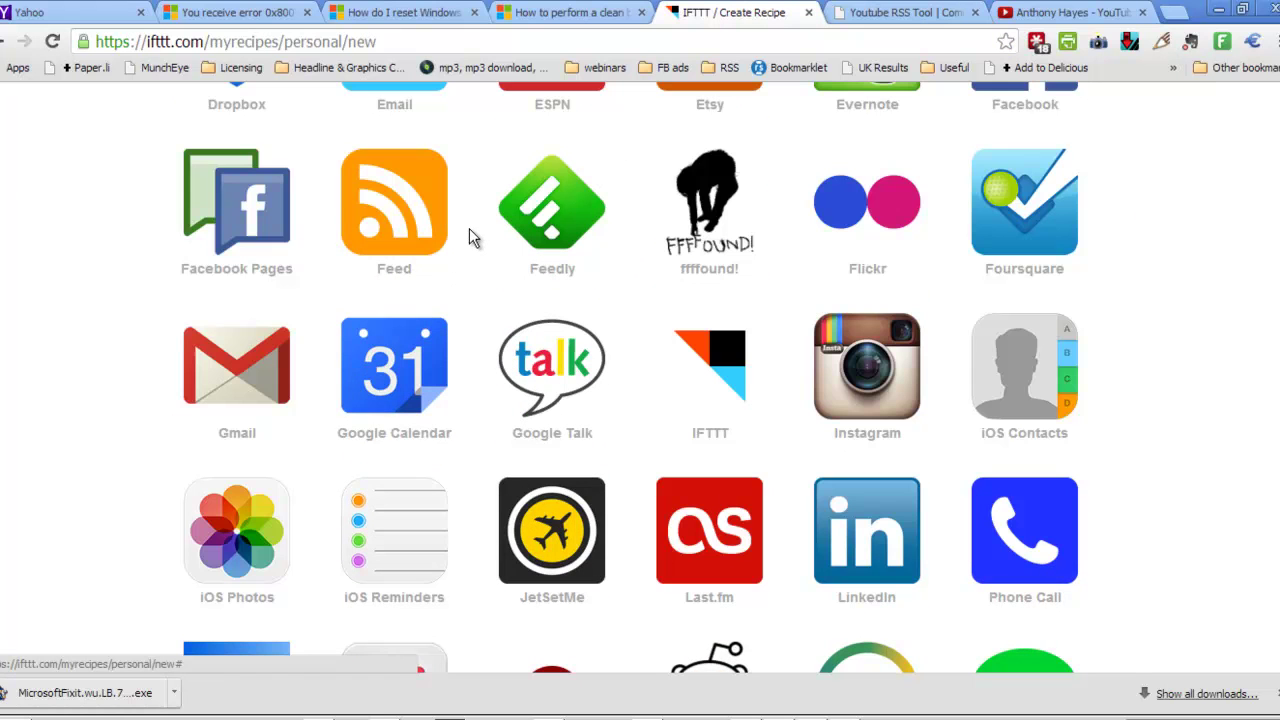
{"action": "left_click", "coordinate": [404, 222]}
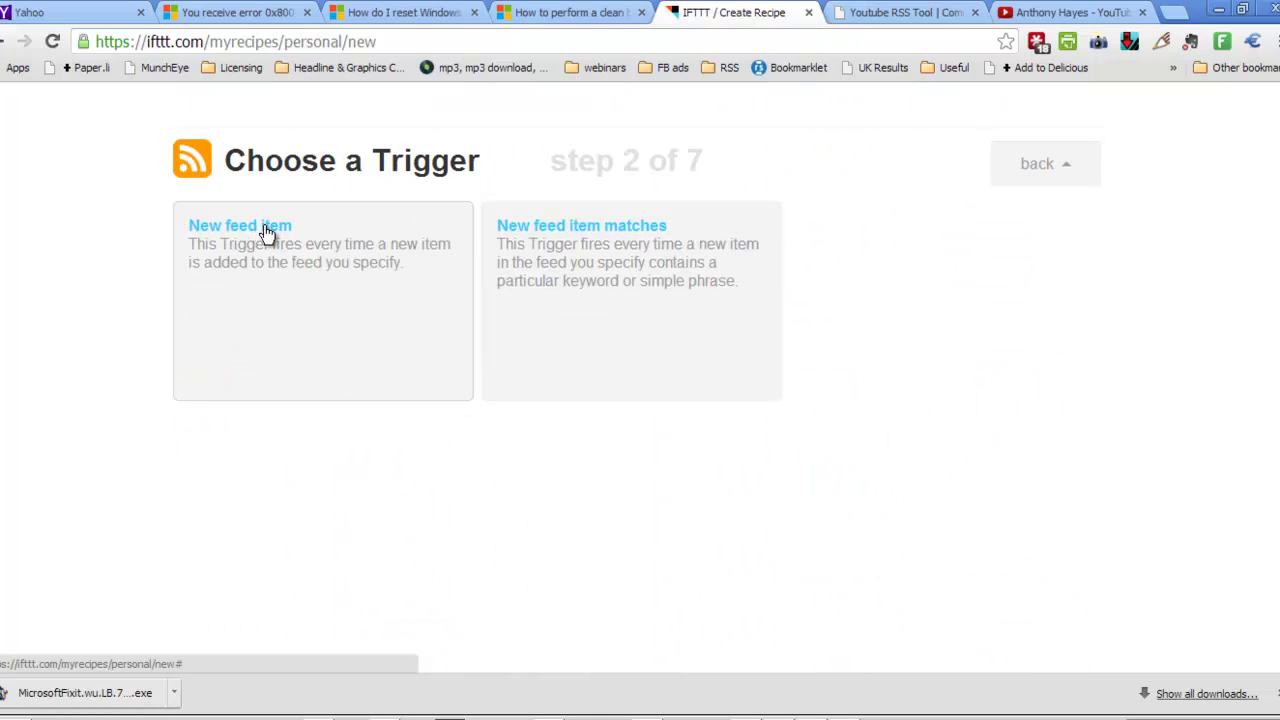
{"action": "left_click", "coordinate": [267, 228]}
{"action": "left_click", "coordinate": [274, 331]}
{"action": "right_click", "coordinate": [276, 335]}
{"action": "left_click", "coordinate": [365, 466]}
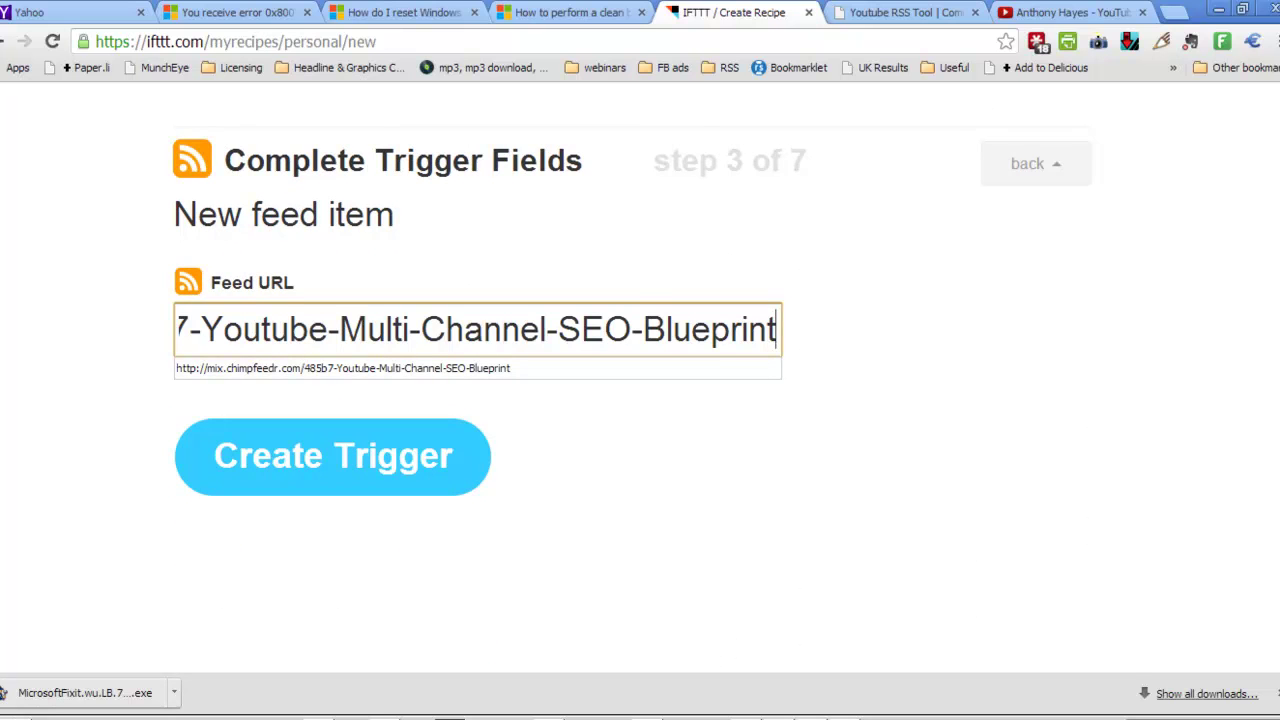
{"action": "left_click", "coordinate": [778, 718]}
{"action": "left_click", "coordinate": [777, 716]}
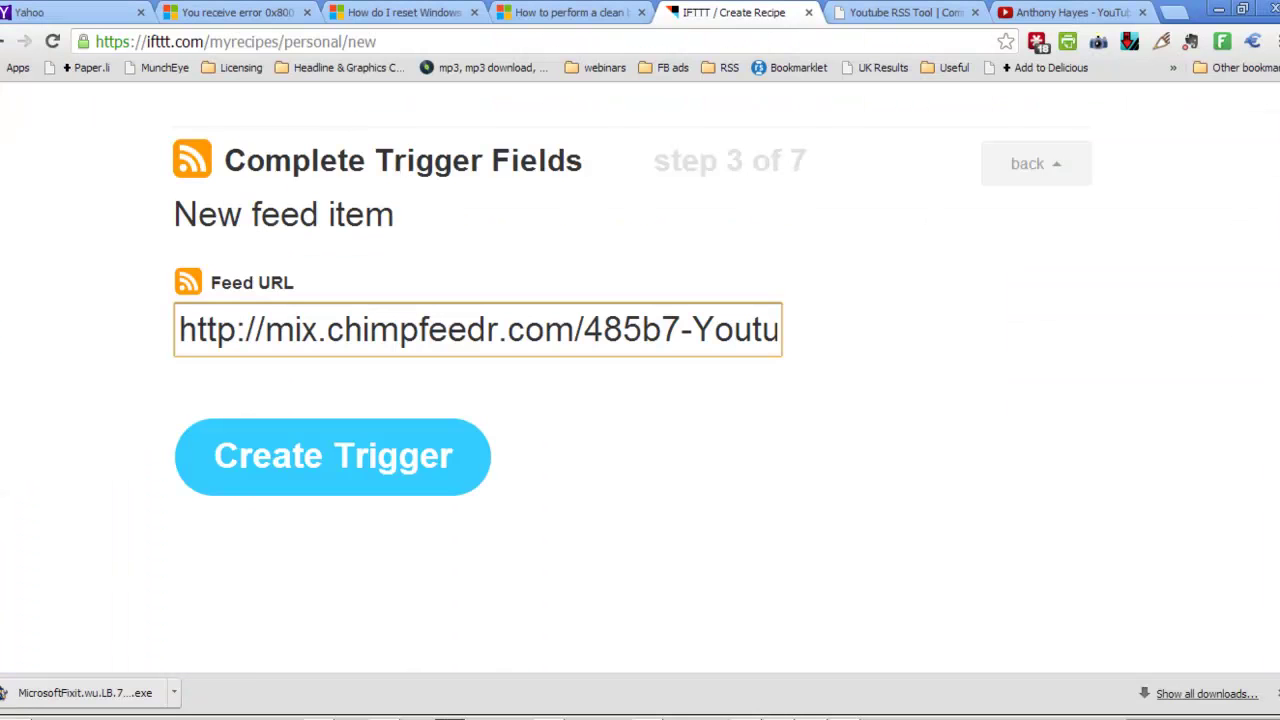
{"action": "left_click", "coordinate": [407, 462]}
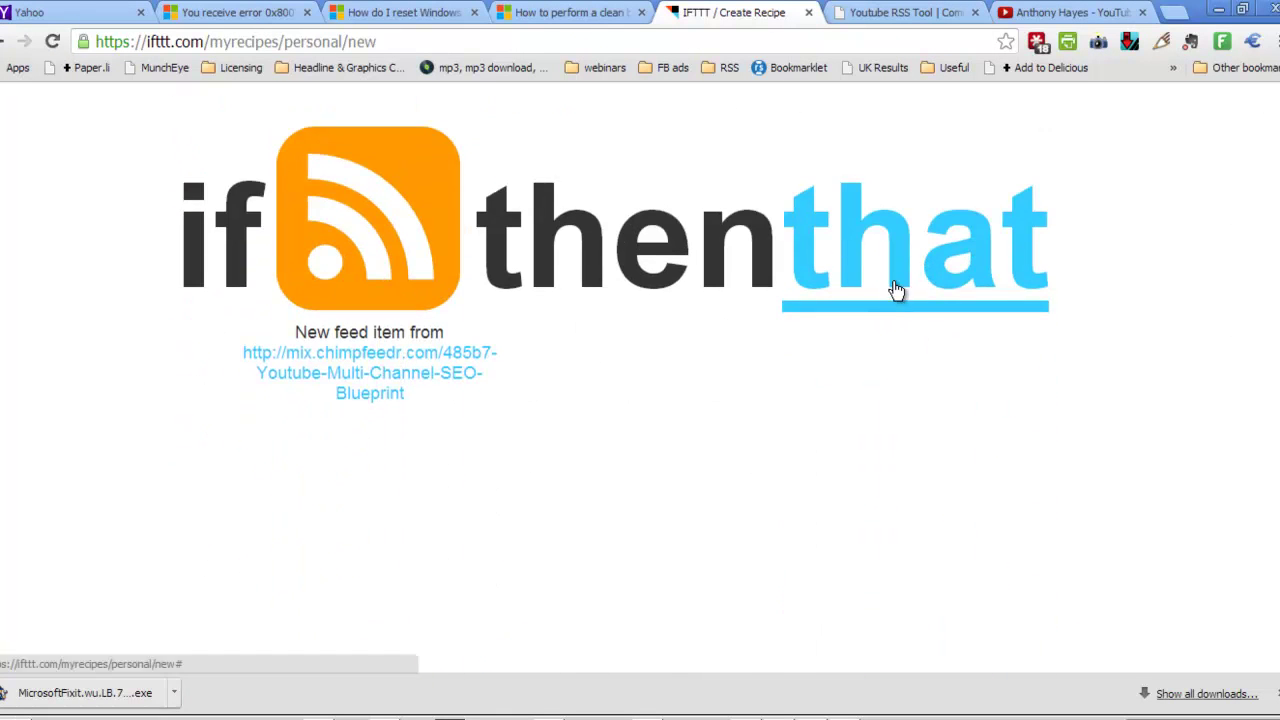
Choose WordPress as the action channel for the recipe, with Create a post as the action
{"action": "scroll", "coordinate": [751, 360], "scroll_direction": "down", "scroll_amount": 8}
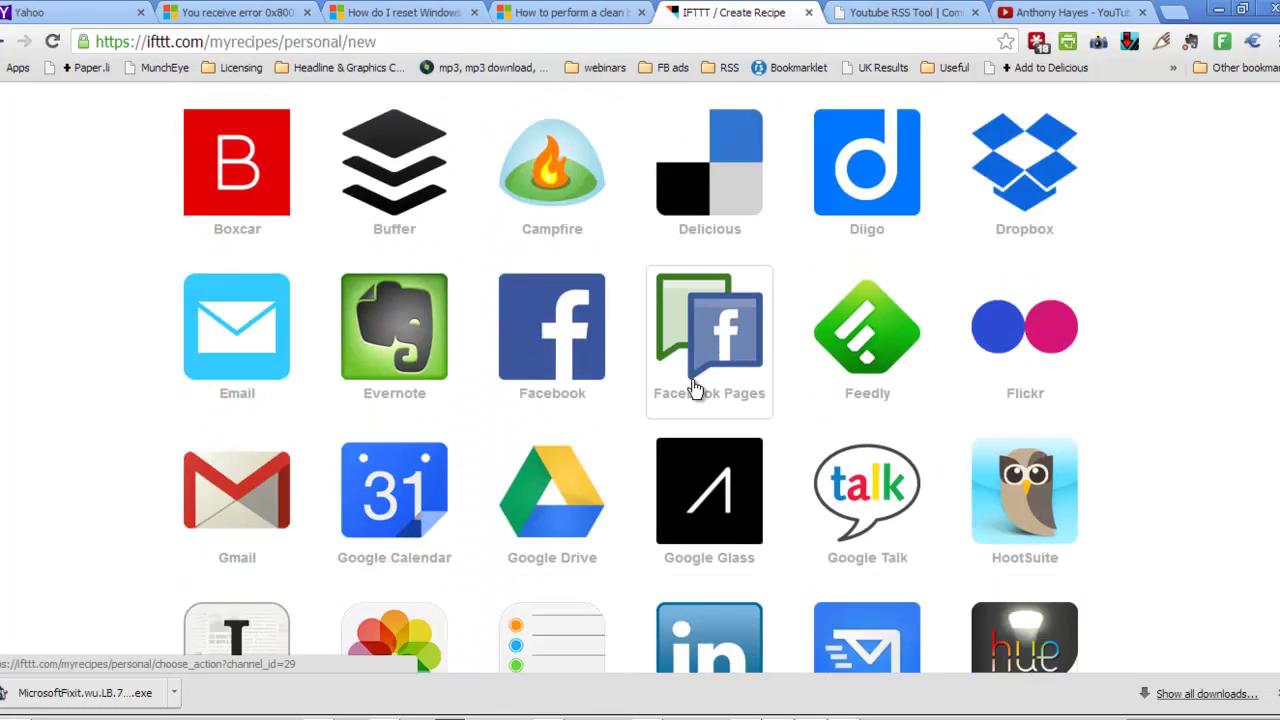
{"action": "scroll", "coordinate": [696, 388], "scroll_direction": "down", "scroll_amount": 6}
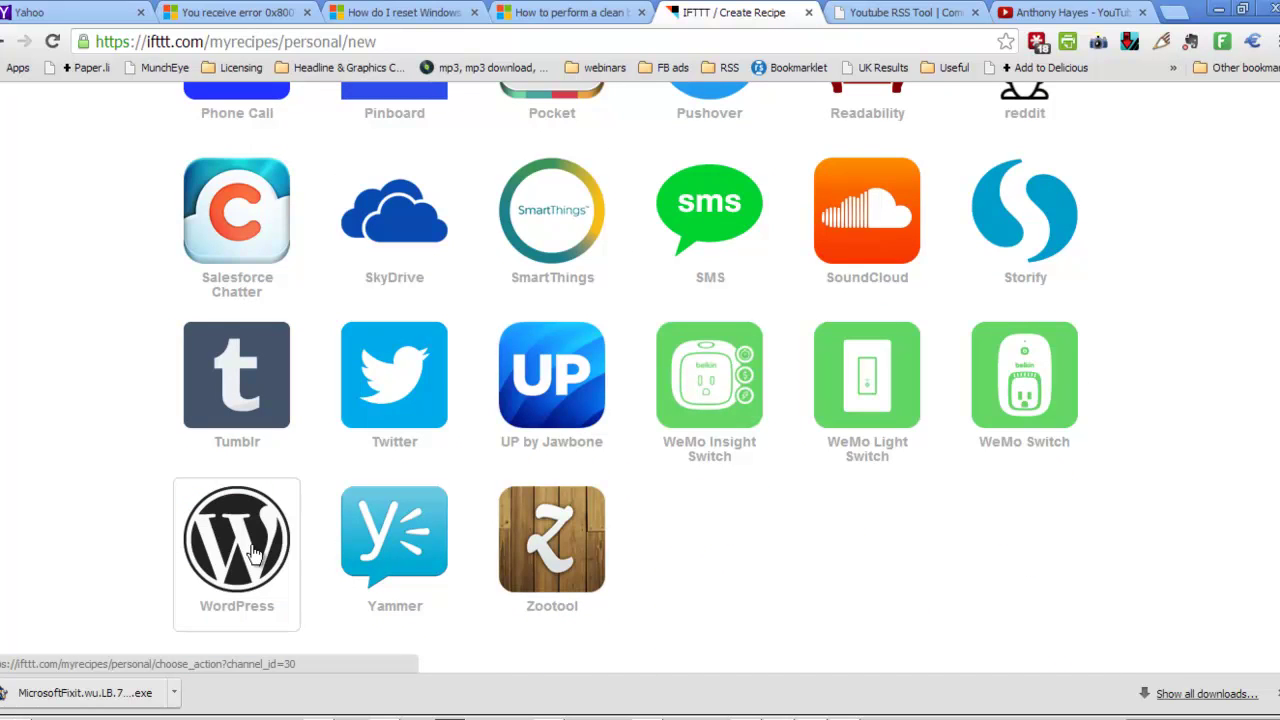
{"action": "left_click", "coordinate": [253, 553]}
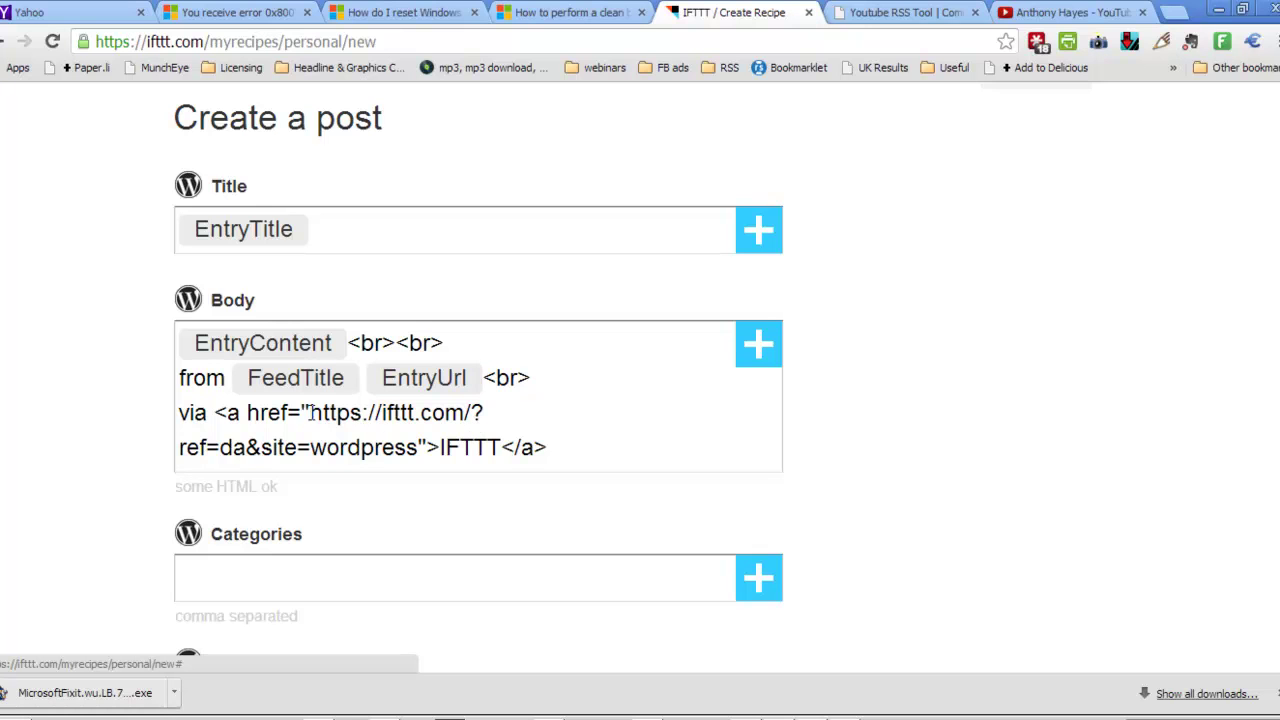
Remove the "via IFTTT" link code from the end of the WordPress post body
{"action": "left_click_drag", "start_coordinate": [520, 420], "coordinate": [160, 430]}
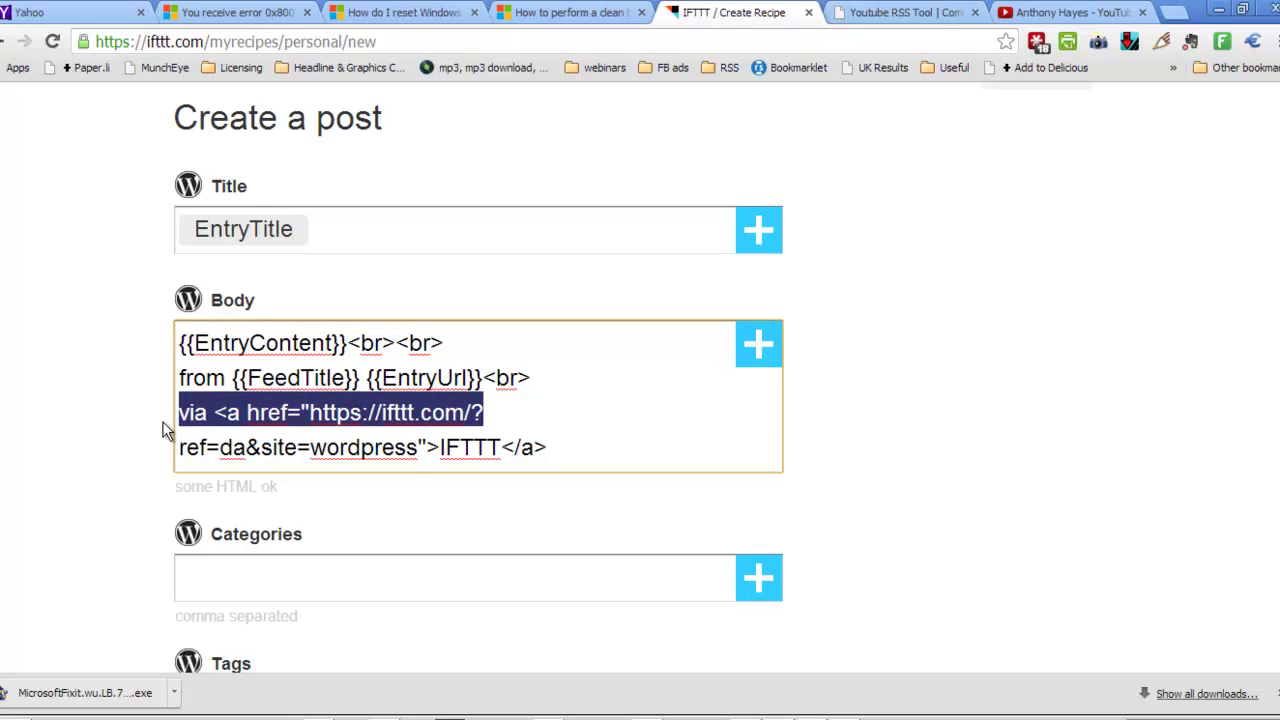
{"action": "key", "text": "BackSpace"}
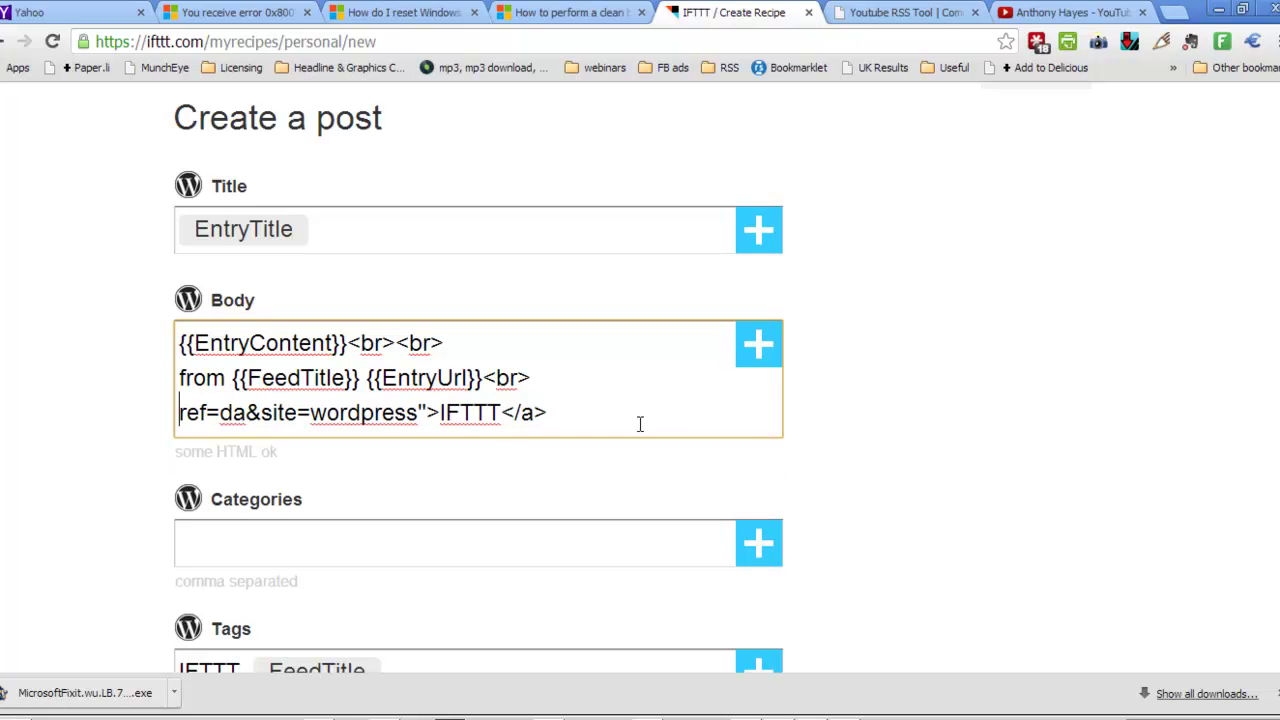
{"action": "left_click_drag", "start_coordinate": [640, 423], "coordinate": [119, 401]}
{"action": "key", "text": "BackSpace"}
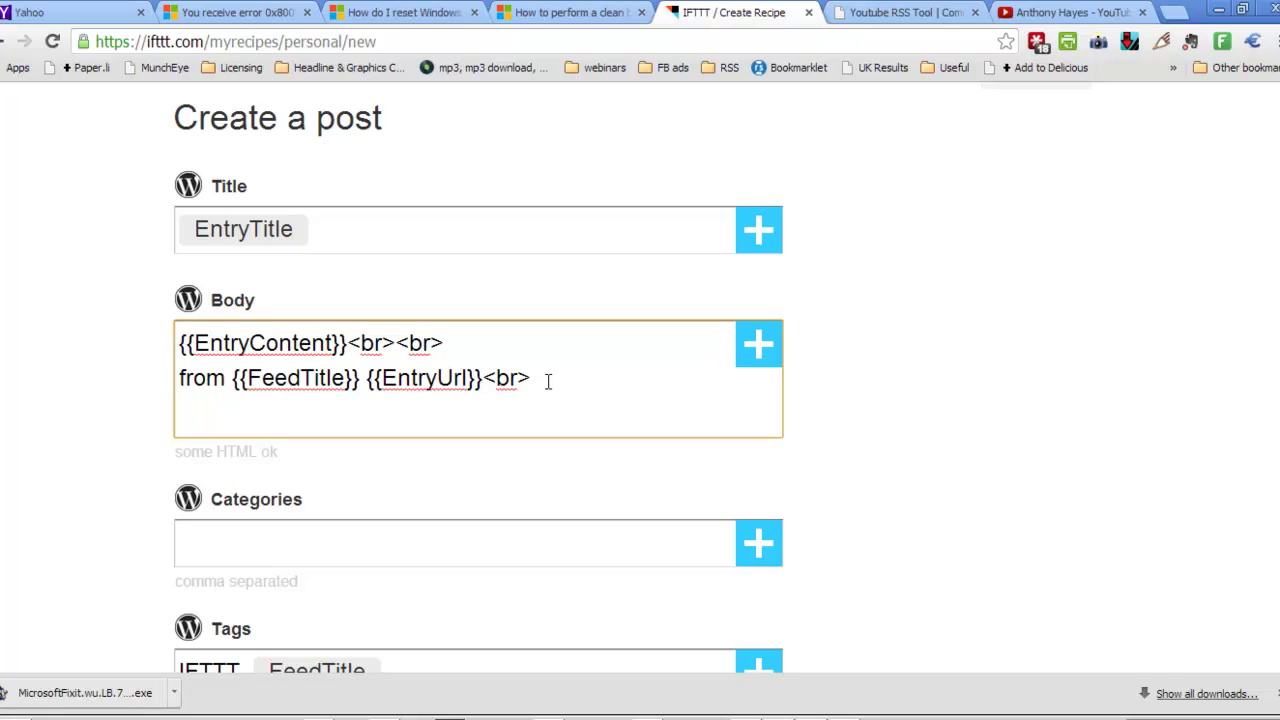
Set the WordPress post's category to "video seo"
{"action": "scroll", "coordinate": [690, 405], "scroll_direction": "down", "scroll_amount": 1}
{"action": "left_click", "coordinate": [419, 455]}
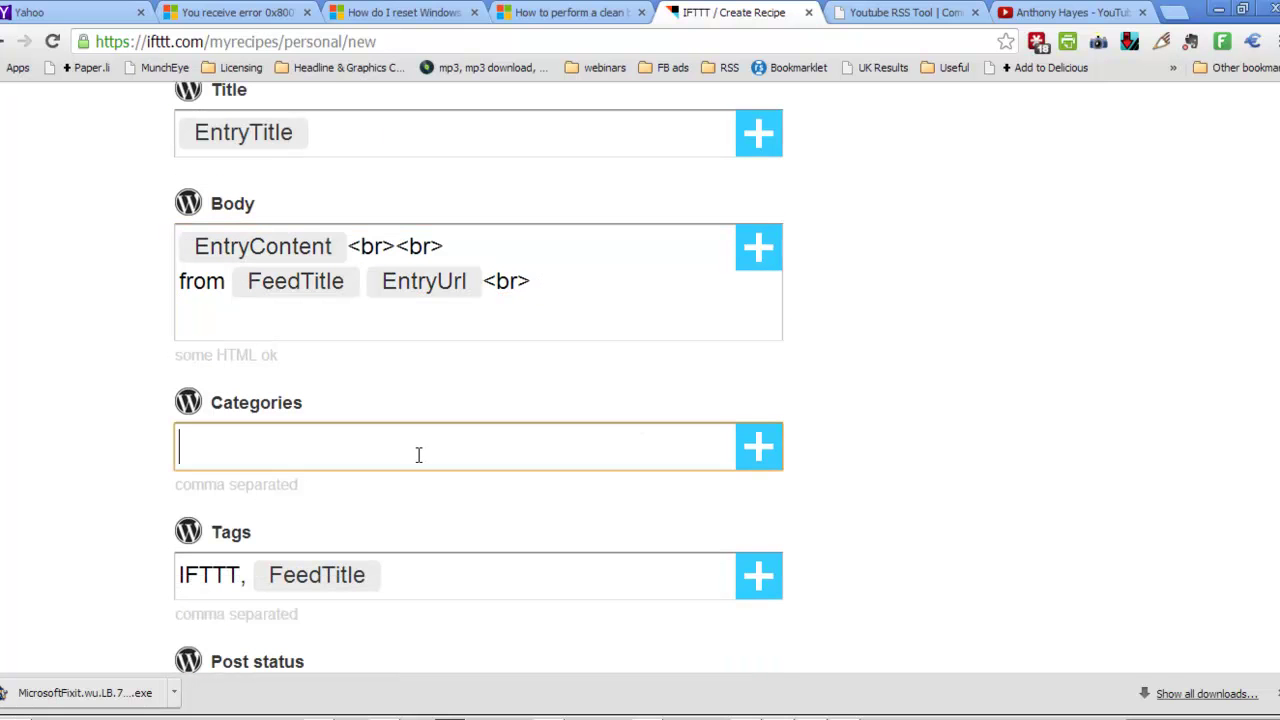
{"action": "type", "text": "video seo"}
Remove the IFTTT tag and its comma from the post tags, keeping only FeedTitle
{"action": "scroll", "coordinate": [870, 405], "scroll_direction": "down", "scroll_amount": 2}
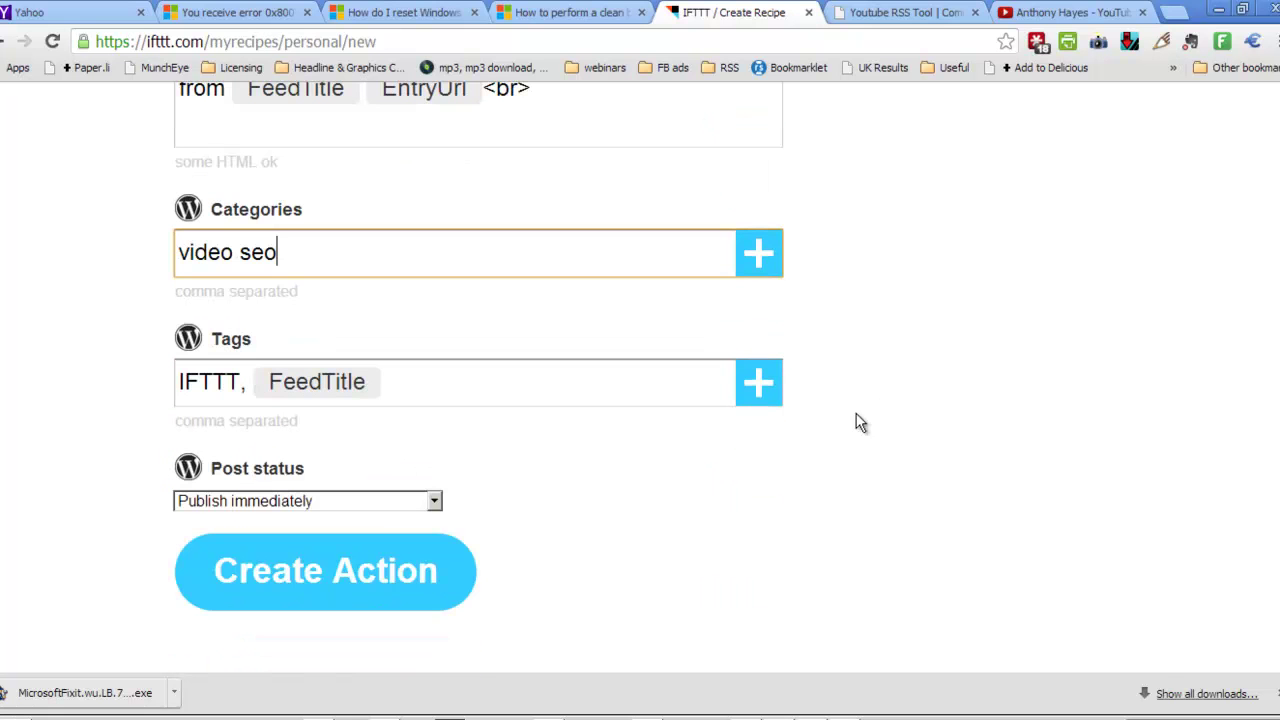
{"action": "left_click", "coordinate": [245, 392]}
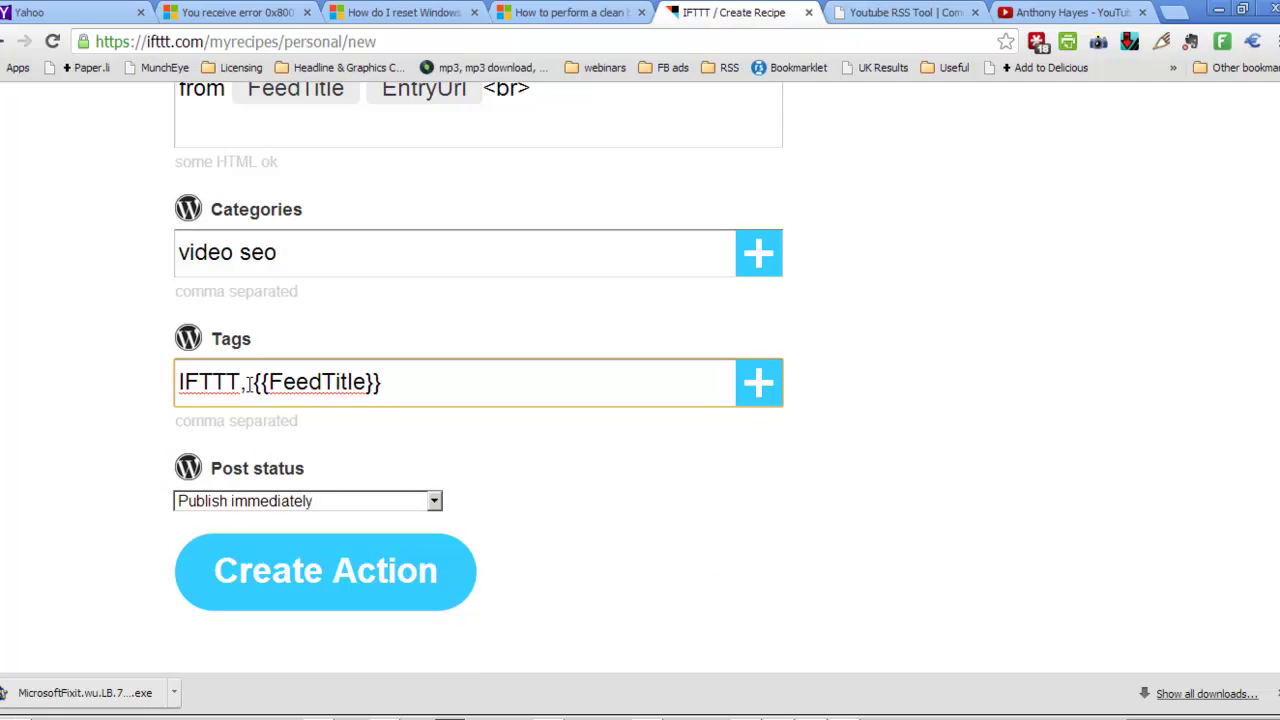
{"action": "left_click_drag", "start_coordinate": [247, 392], "coordinate": [143, 392]}
{"action": "key", "text": "BackSpace"}
{"action": "key", "text": "Delete"}
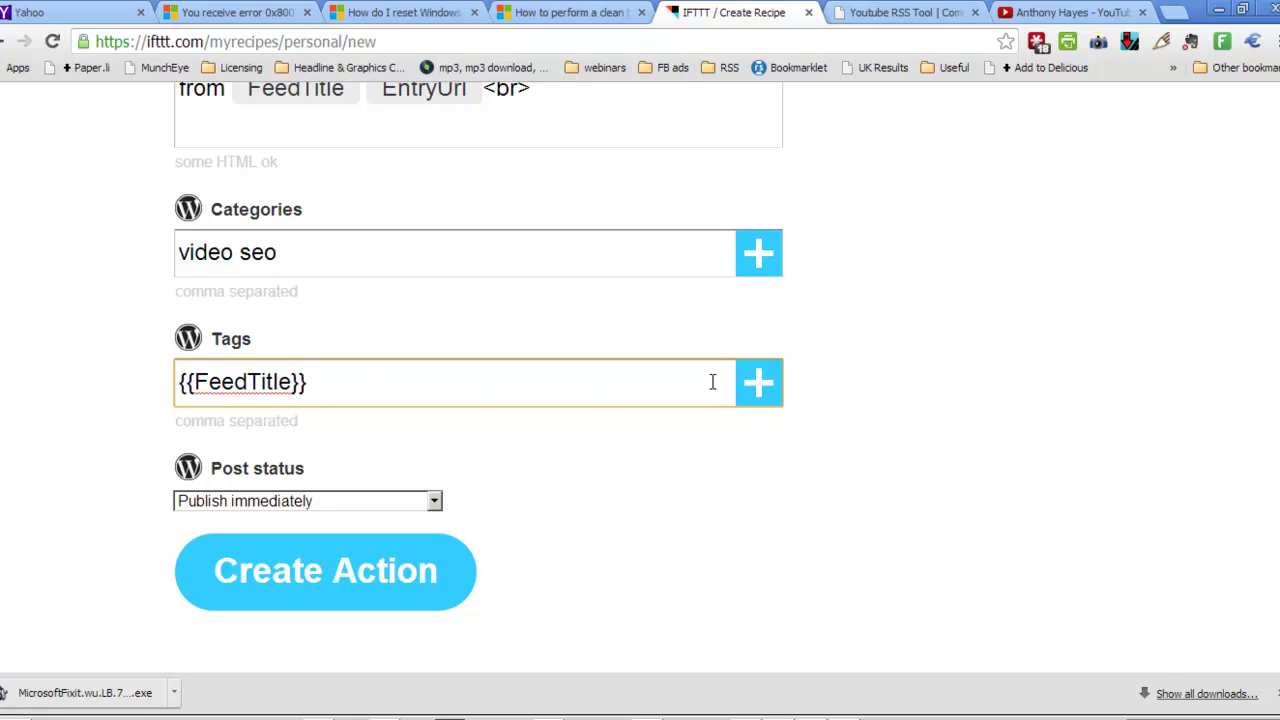
Add the Entry Author ingredient to the post tags after FeedTitle
{"action": "left_click", "coordinate": [752, 386]}
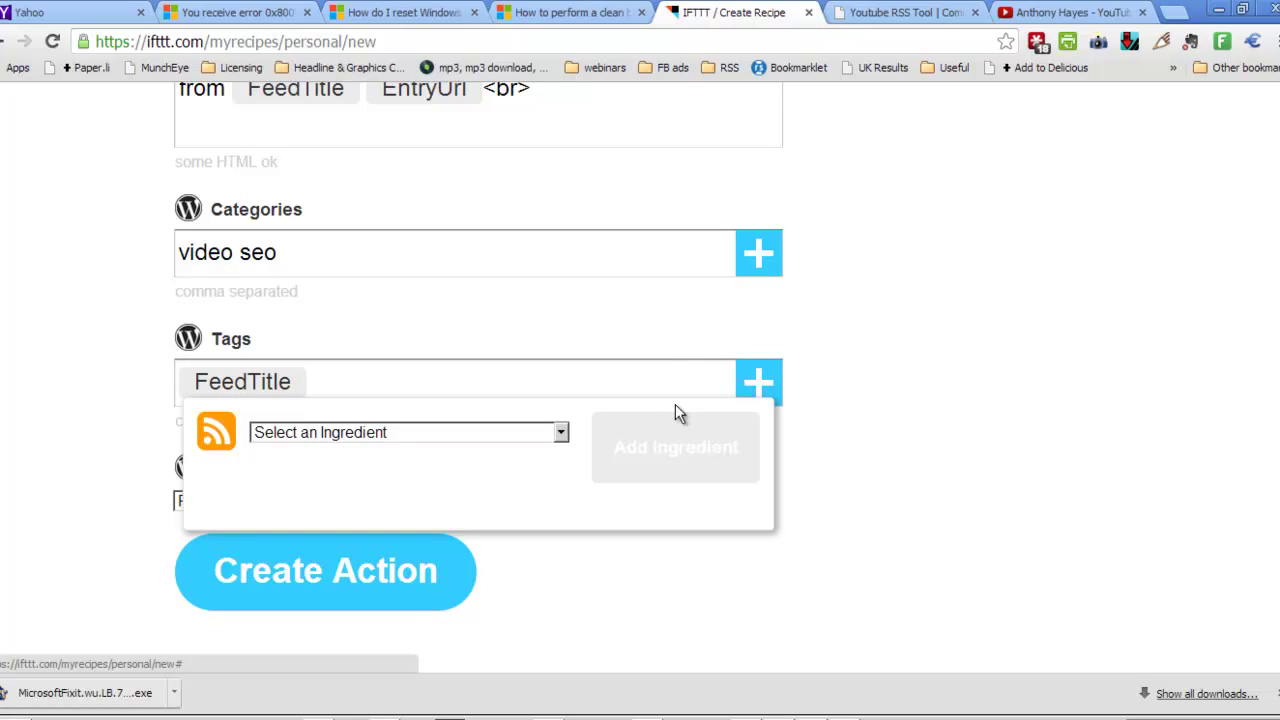
{"action": "left_click", "coordinate": [563, 431]}
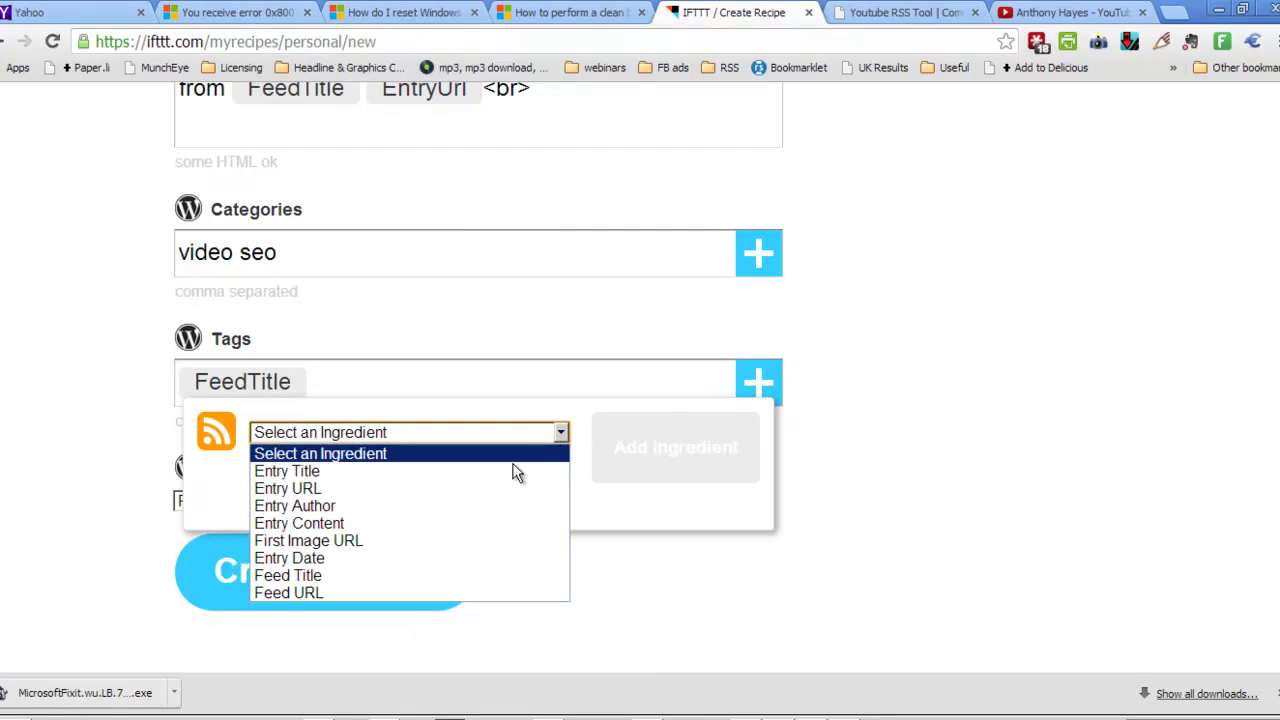
{"action": "left_click", "coordinate": [447, 510]}
{"action": "left_click", "coordinate": [650, 460]}
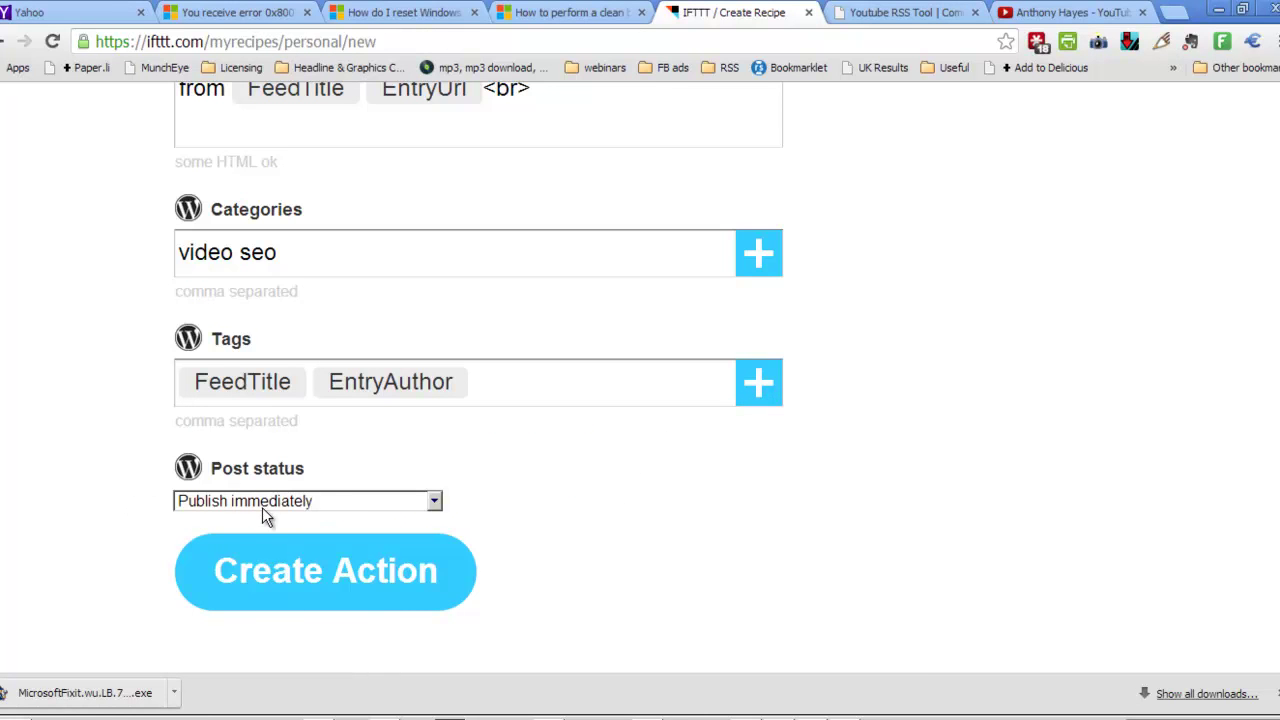
Create the WordPress post action and create the recipe linking the ChimpFeedr feed to the WordPress blog
{"action": "scroll", "coordinate": [643, 501], "scroll_direction": "up", "scroll_amount": 2}
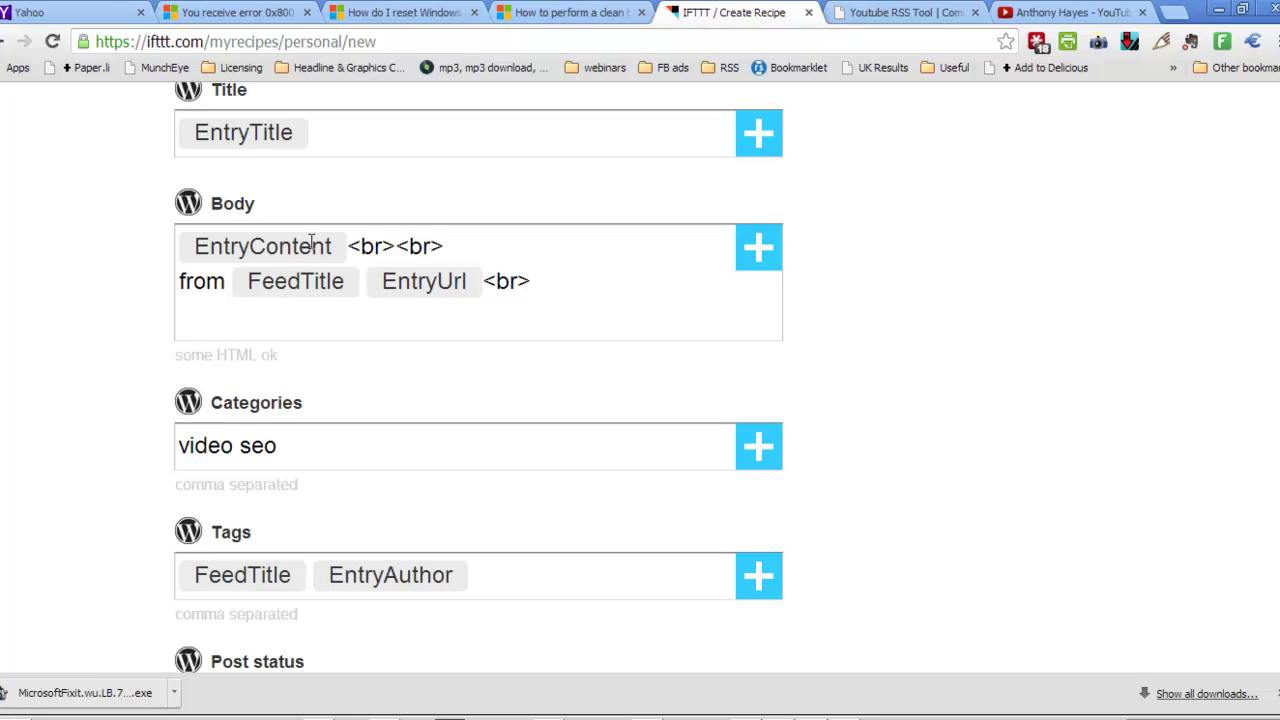
{"action": "scroll", "coordinate": [581, 407], "scroll_direction": "down", "scroll_amount": 1}
{"action": "scroll", "coordinate": [400, 550], "scroll_direction": "down", "scroll_amount": 1}
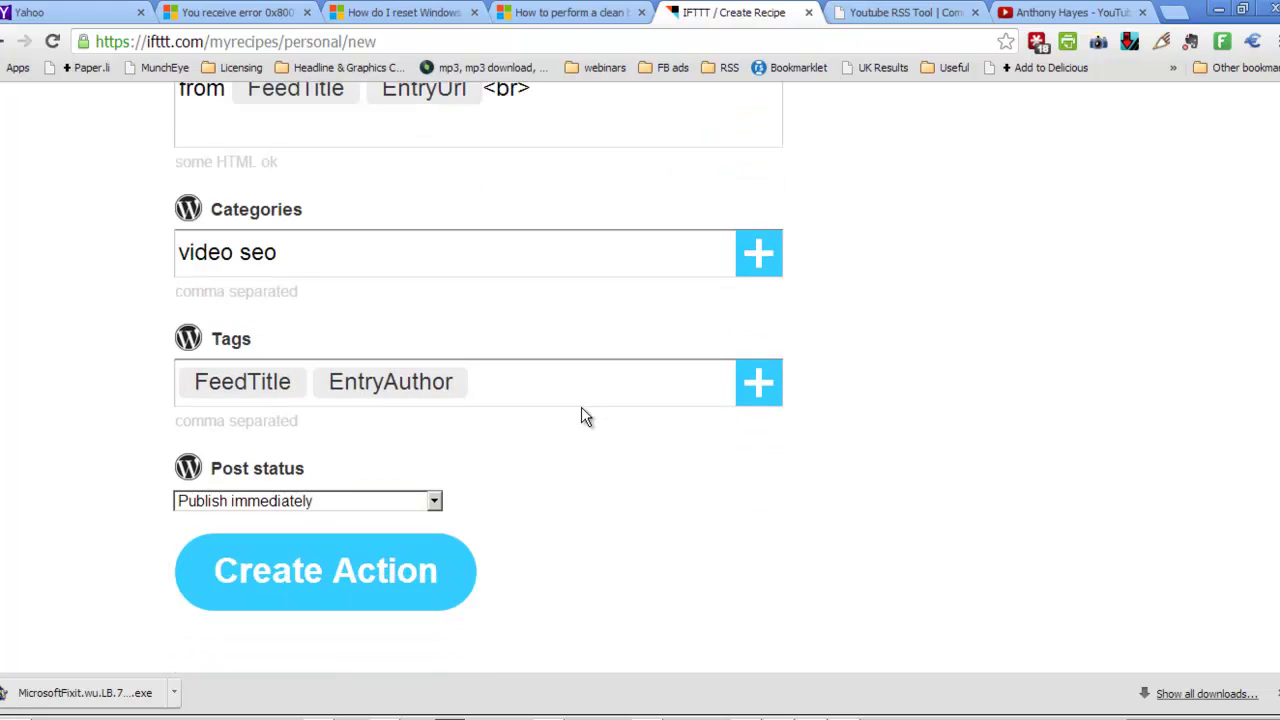
{"action": "left_click", "coordinate": [342, 570]}
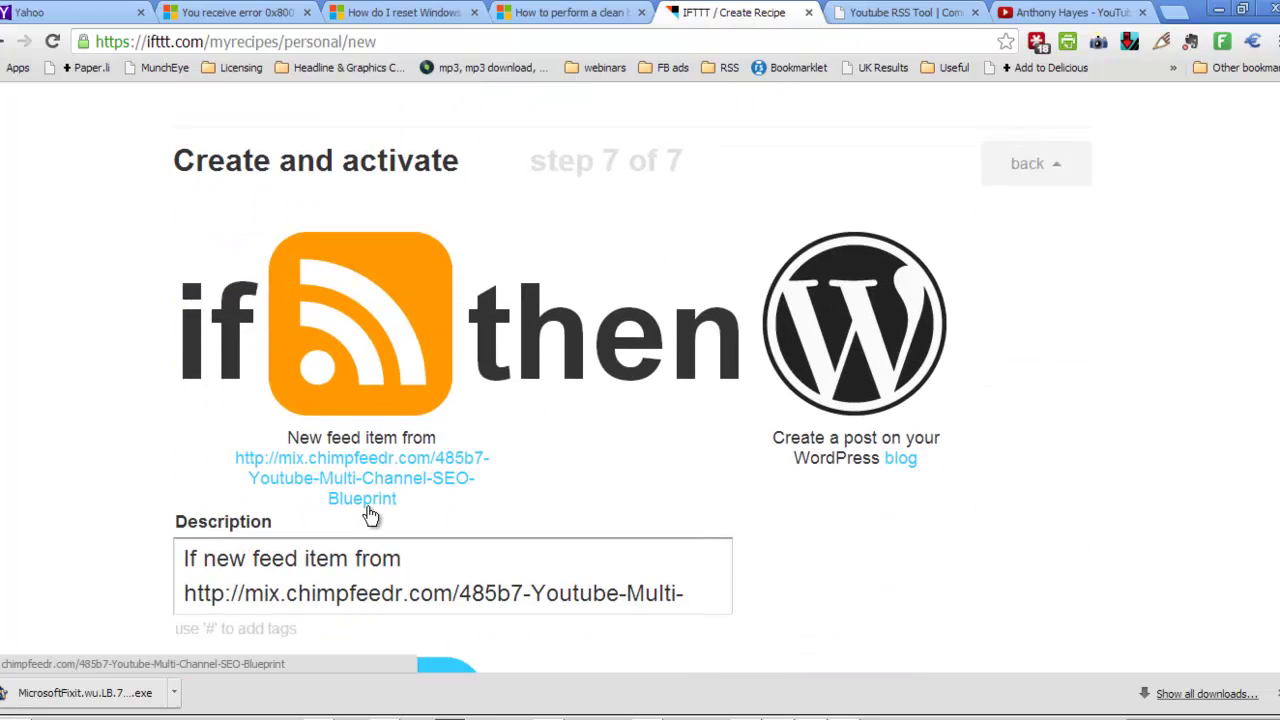
{"action": "scroll", "coordinate": [437, 534], "scroll_direction": "down", "scroll_amount": 2}
{"action": "left_click", "coordinate": [386, 500]}
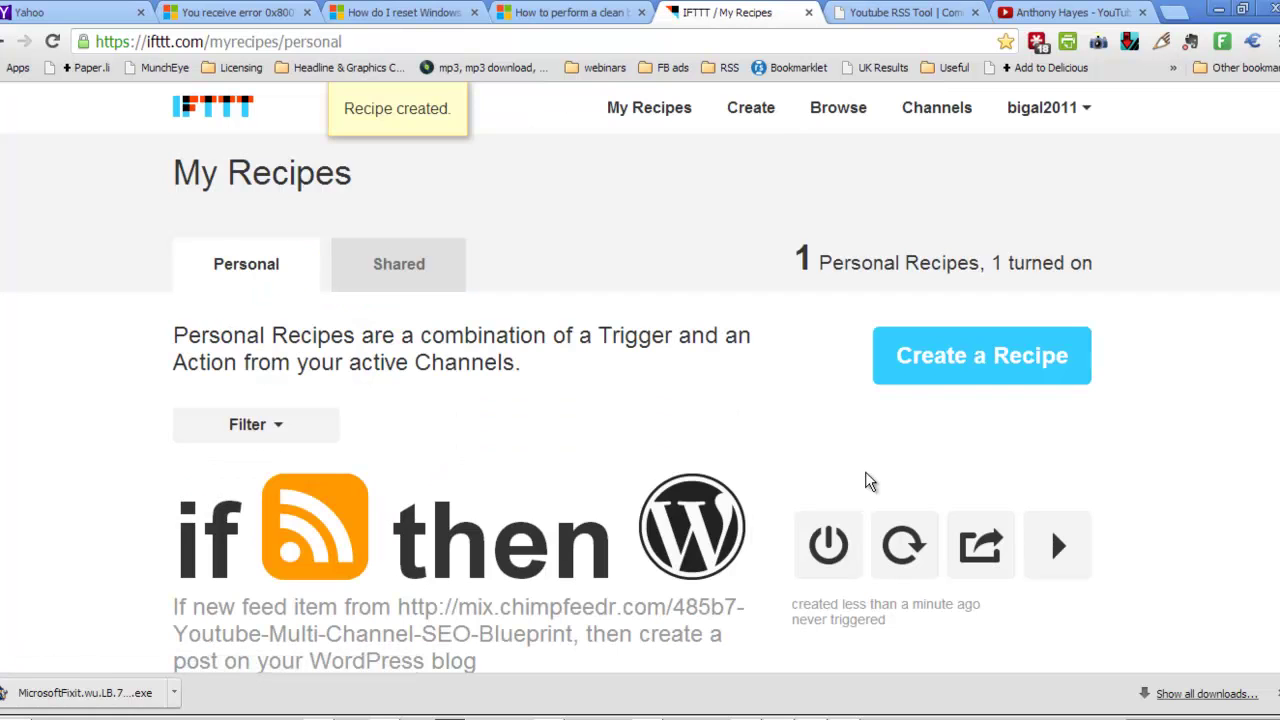
{"action": "scroll", "coordinate": [851, 466], "scroll_direction": "down", "scroll_amount": 3}
{"action": "scroll", "coordinate": [851, 466], "scroll_direction": "up", "scroll_amount": 2}
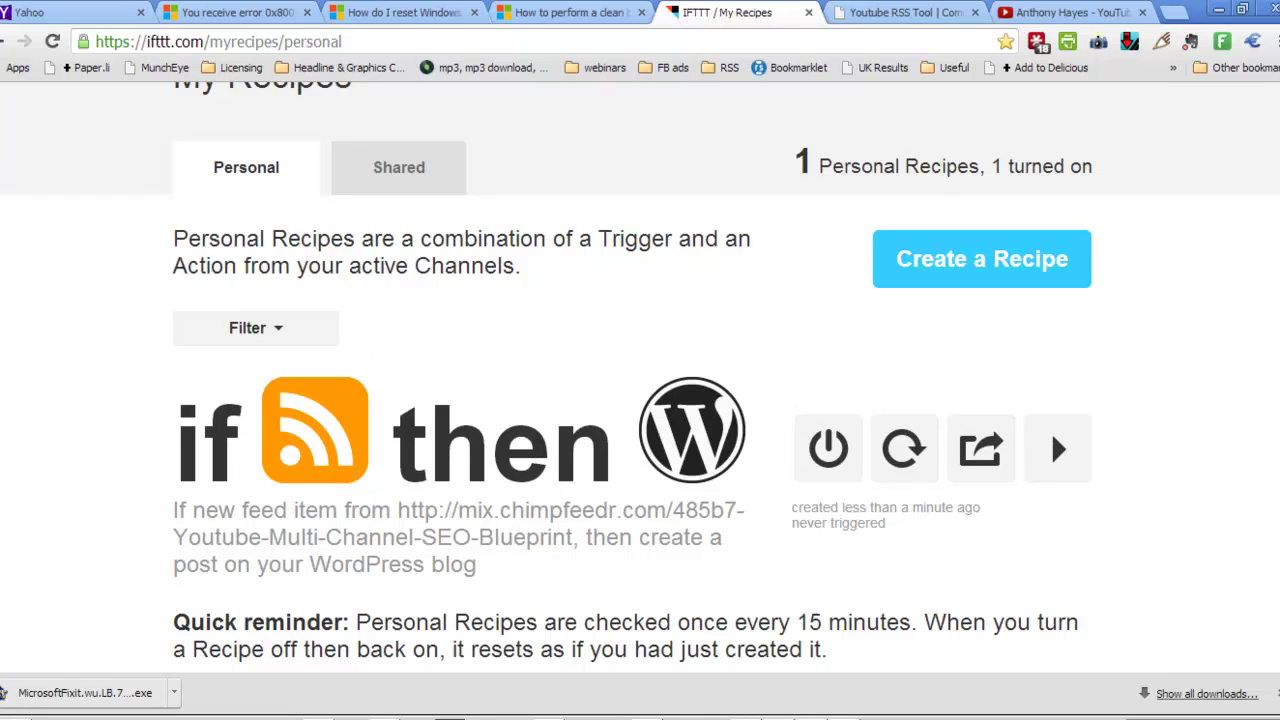
Switch to Tube Commando HQ and review the YouTube channel names listed in the ChimpFeedr mash-up
{"action": "key", "text": "alt+Tab"}
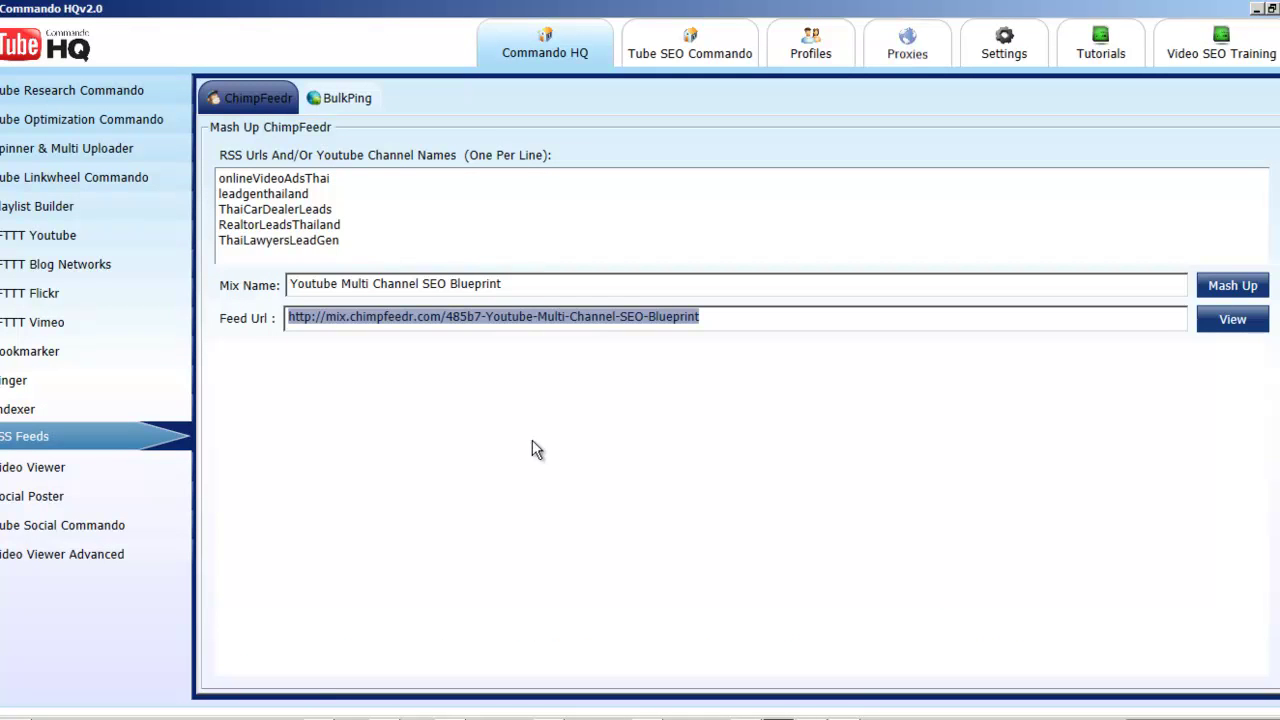
{"action": "left_click", "coordinate": [469, 178]}
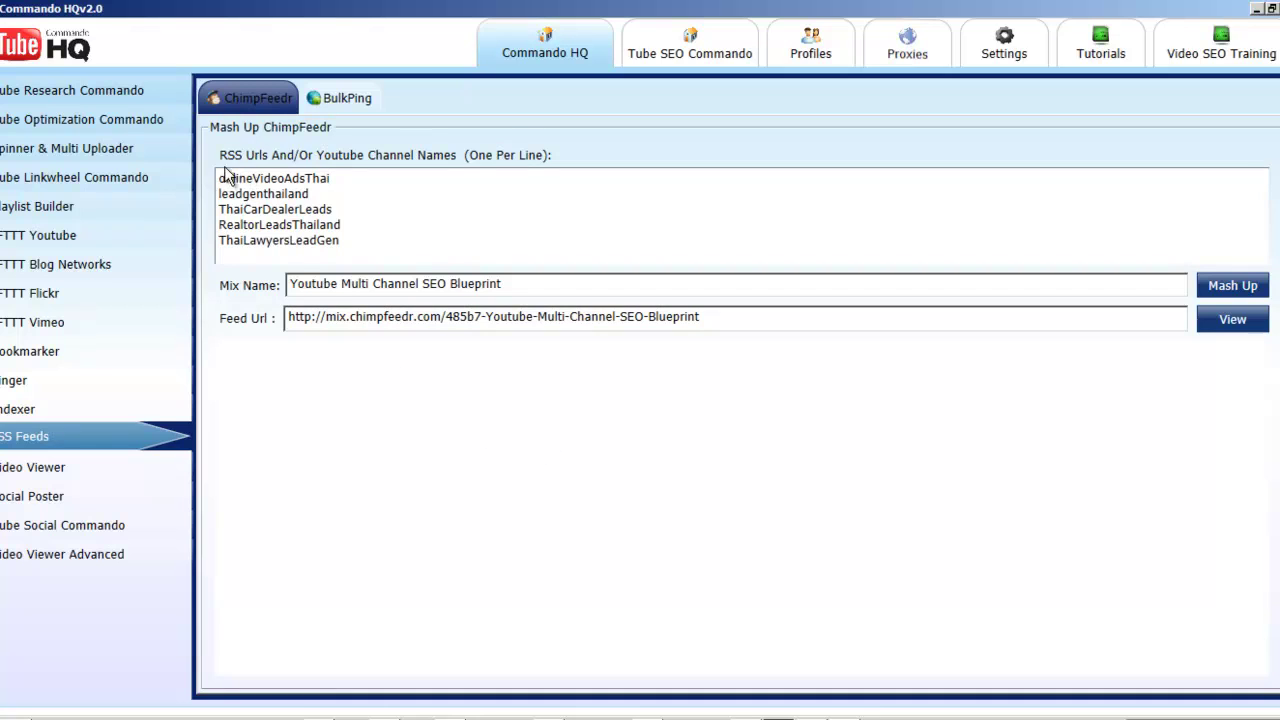
{"action": "left_click_drag", "start_coordinate": [354, 240], "coordinate": [120, 176]}
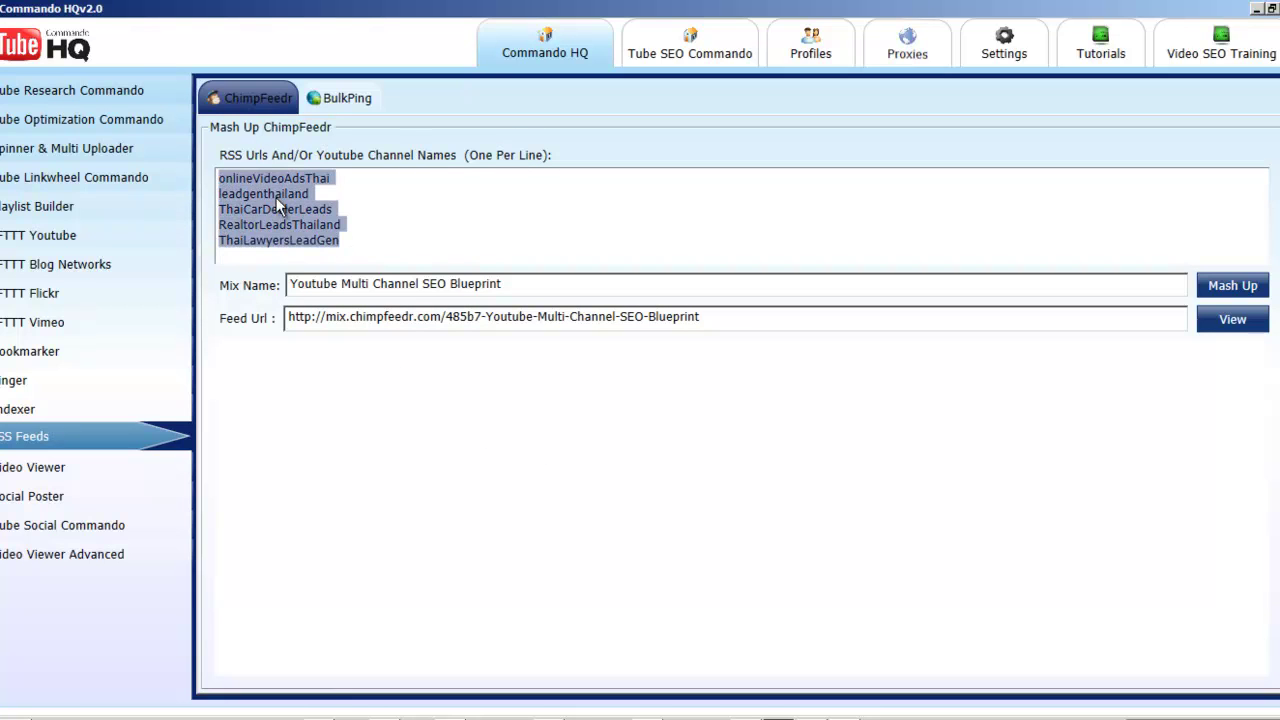
{"action": "left_click", "coordinate": [438, 222]}
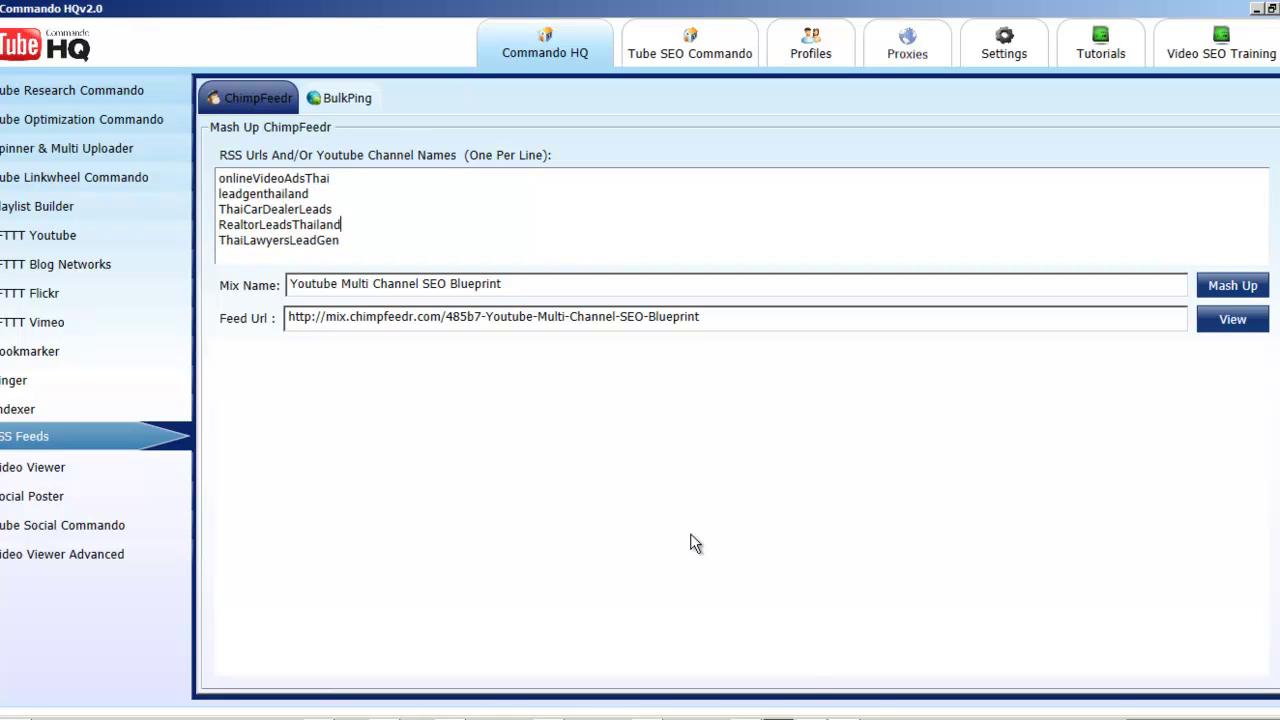
Open the IFTTT Youtube section and check that its user name and password fields are filled in
{"action": "left_click", "coordinate": [52, 235]}
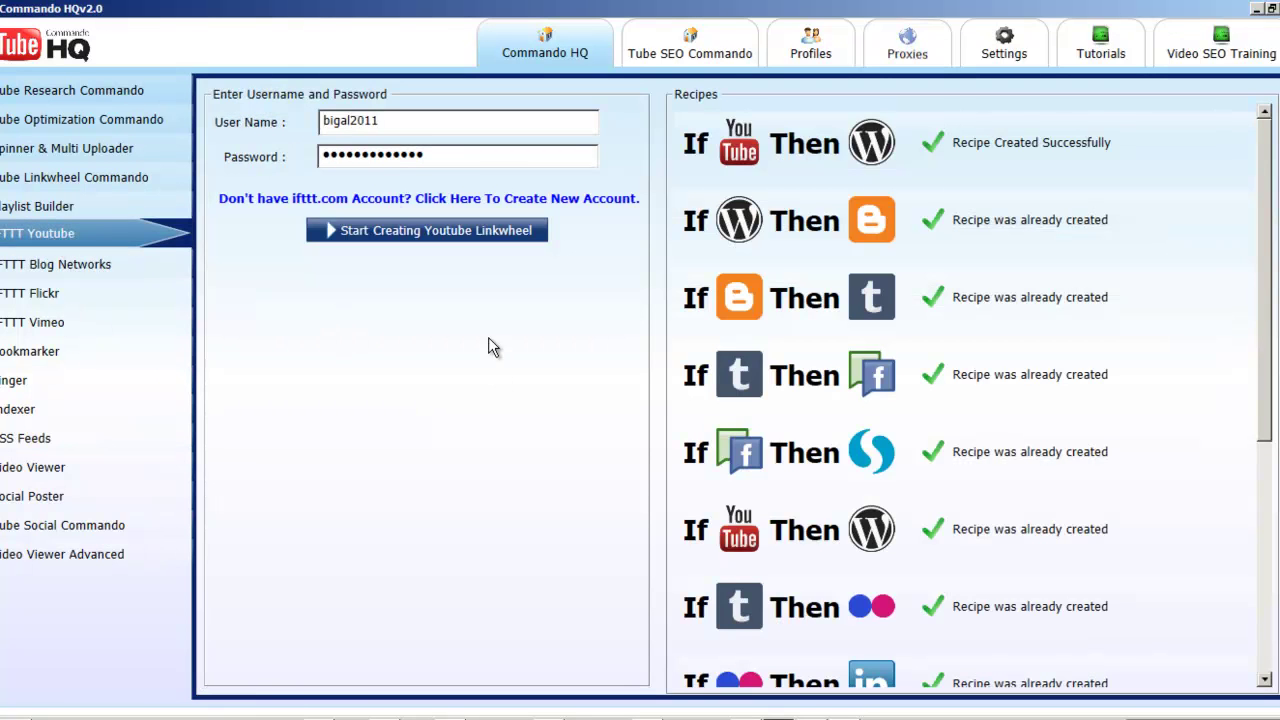
{"action": "left_click_drag", "start_coordinate": [328, 121], "coordinate": [422, 127]}
{"action": "left_click", "coordinate": [435, 123]}
{"action": "key", "text": "Tab"}
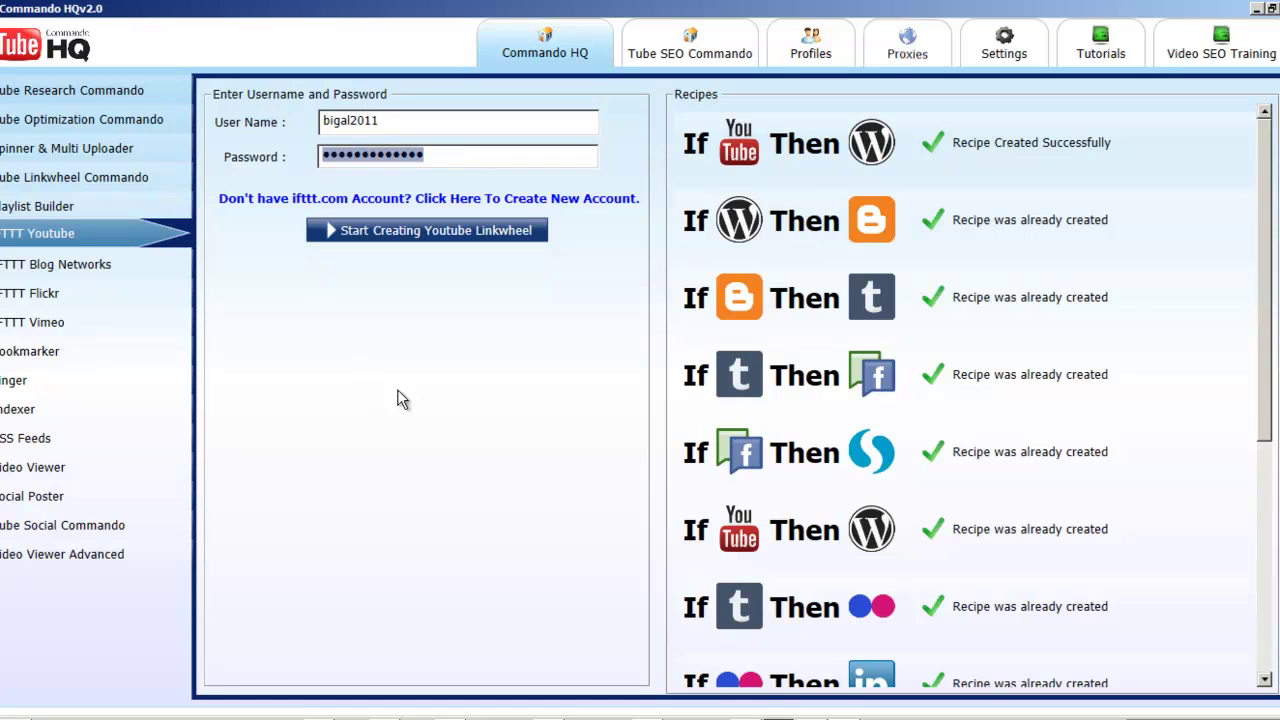
{"action": "left_click", "coordinate": [432, 230]}
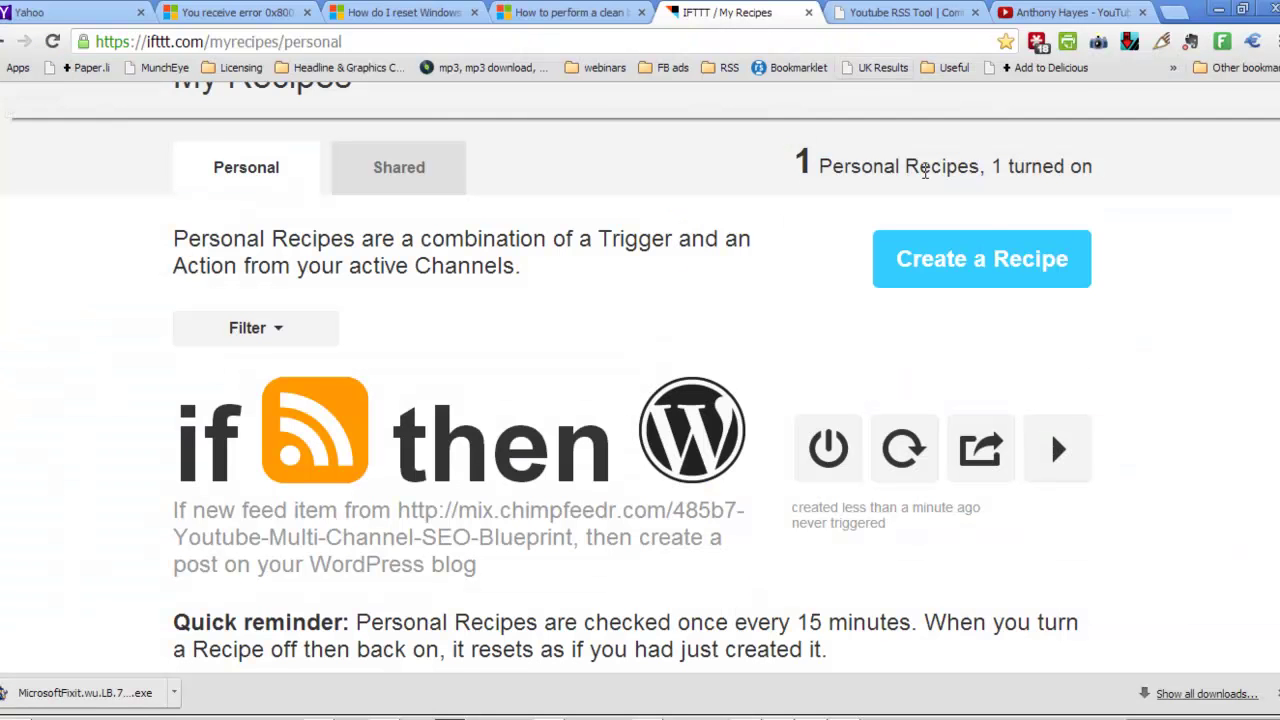
Switch to IFTTT in the browser and examine the Channels page to see which channels are activated
{"action": "scroll", "coordinate": [1000, 300], "scroll_direction": "up", "scroll_amount": 2}
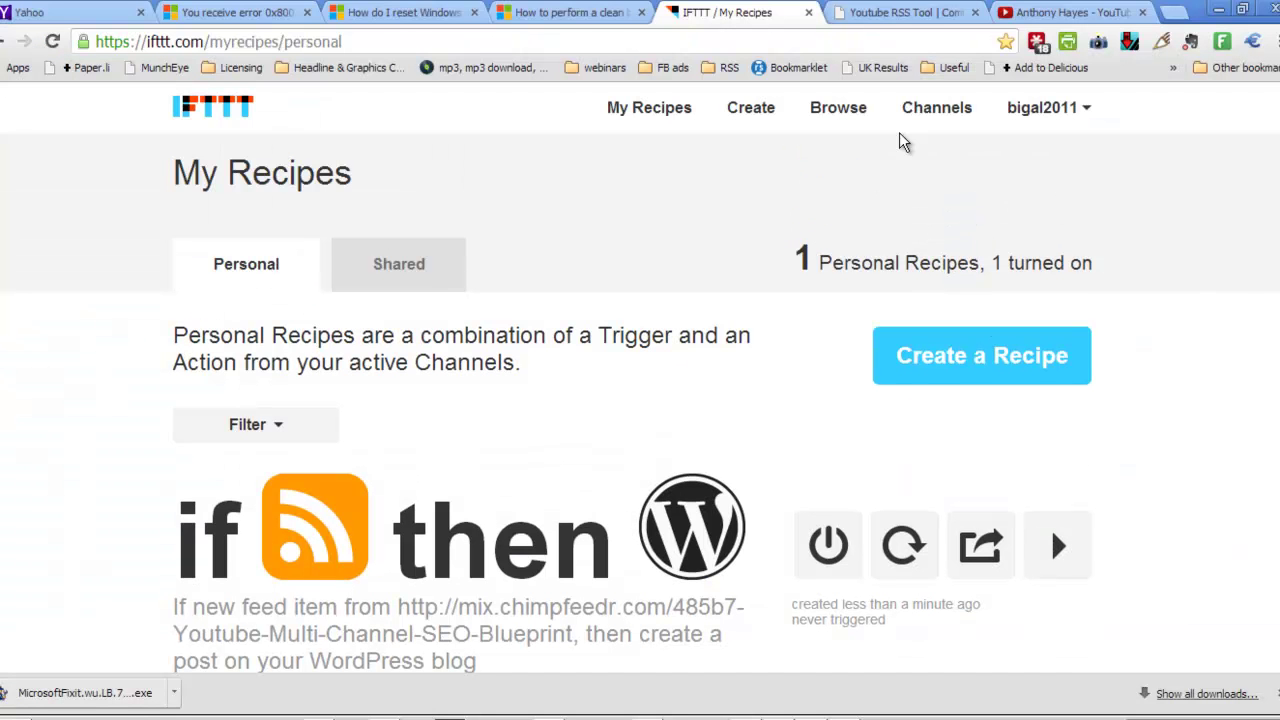
{"action": "left_click", "coordinate": [958, 112]}
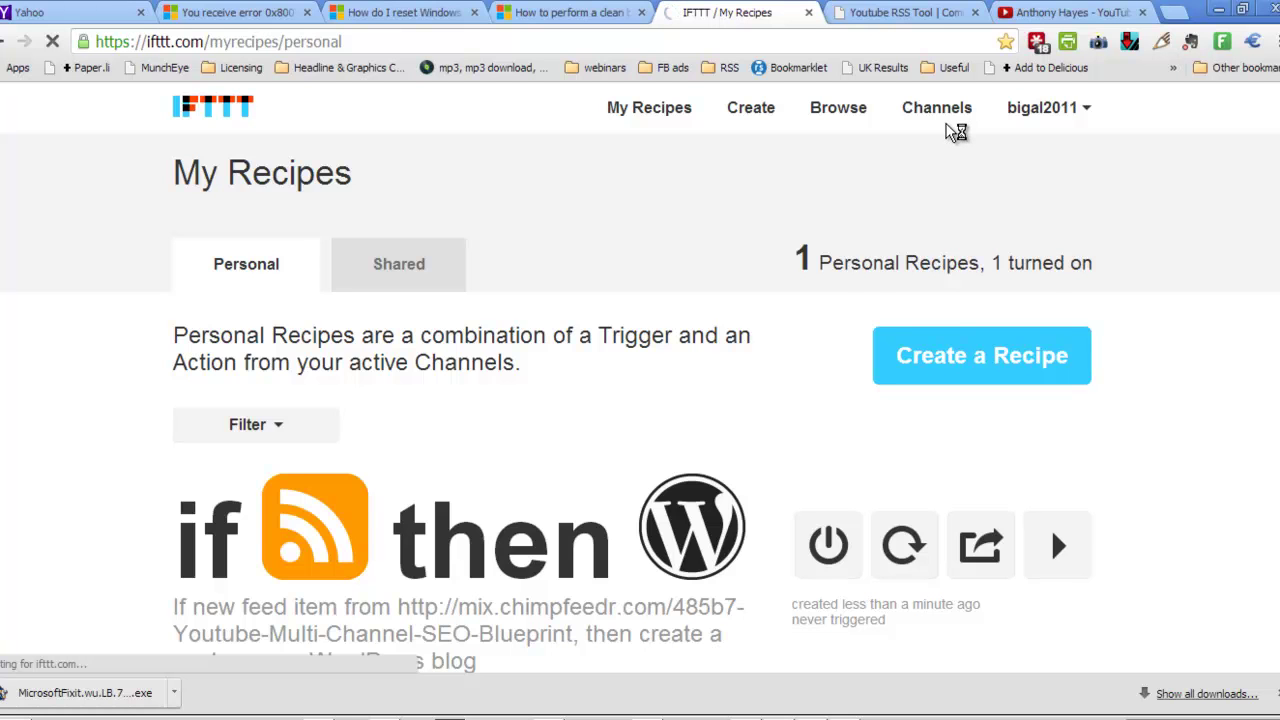
{"action": "scroll", "coordinate": [980, 300], "scroll_direction": "down", "scroll_amount": 4}
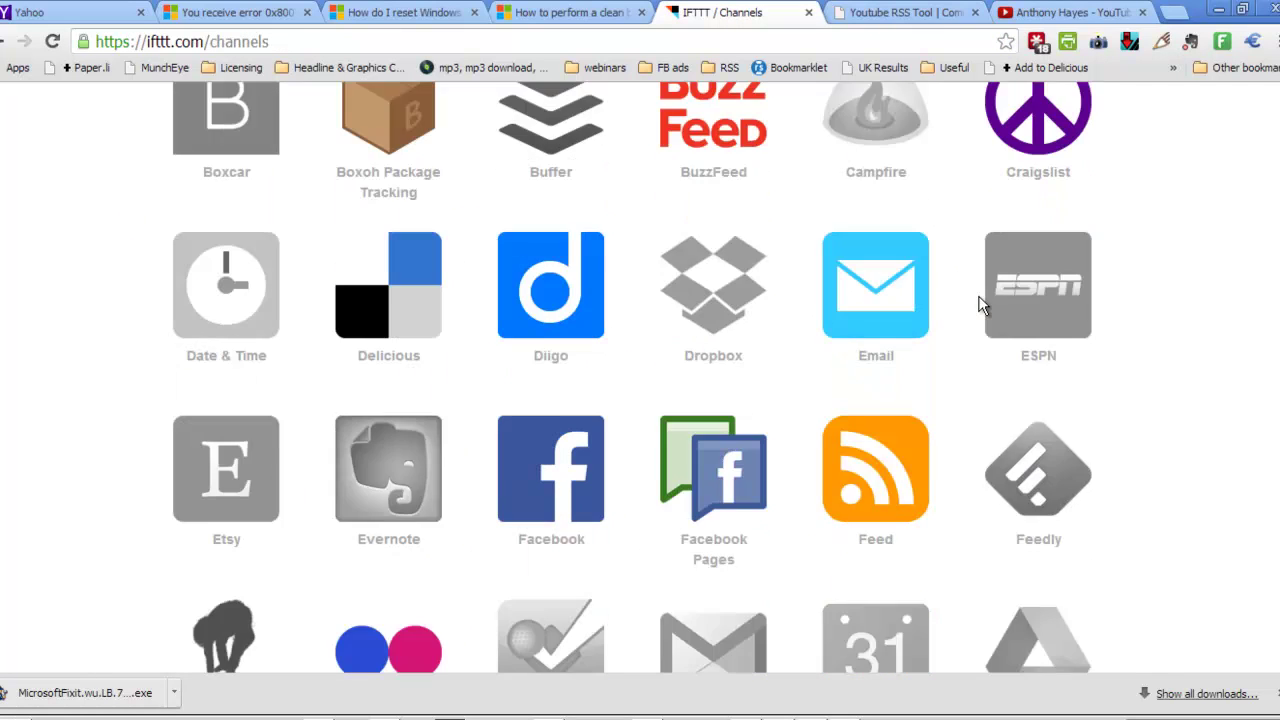
{"action": "scroll", "coordinate": [980, 302], "scroll_direction": "down", "scroll_amount": 5}
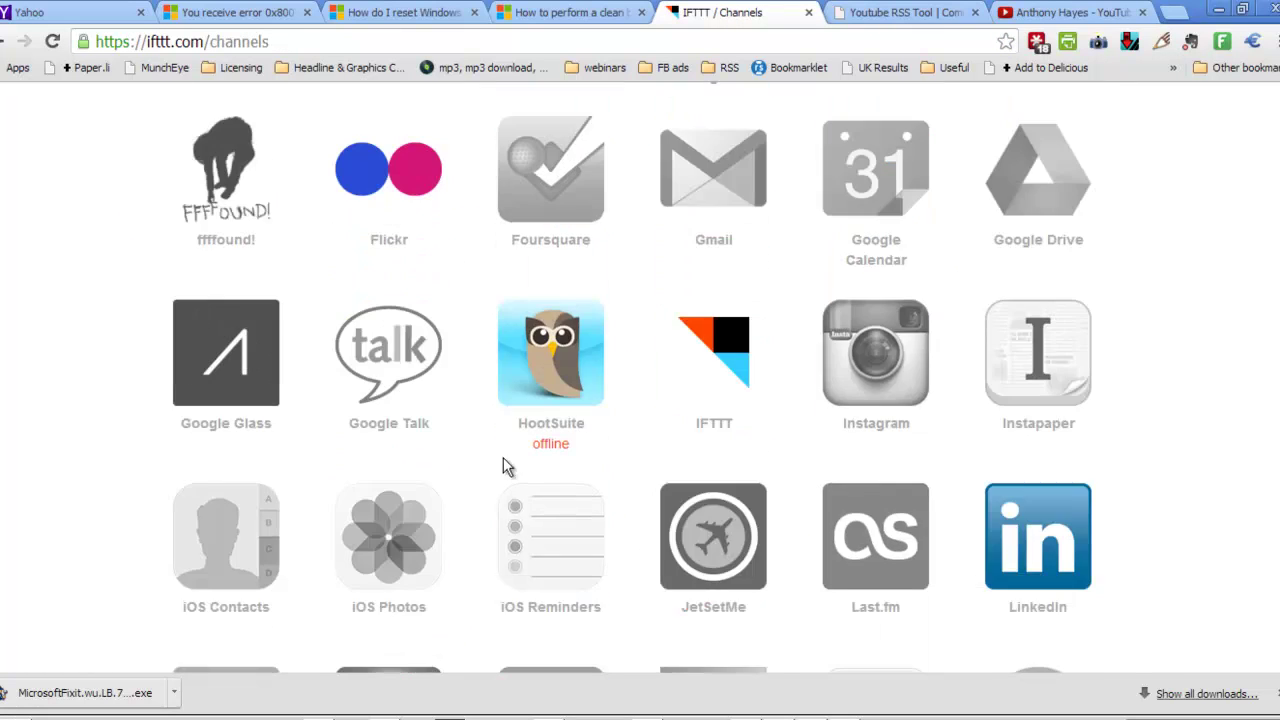
{"action": "scroll", "coordinate": [706, 428], "scroll_direction": "down", "scroll_amount": 2}
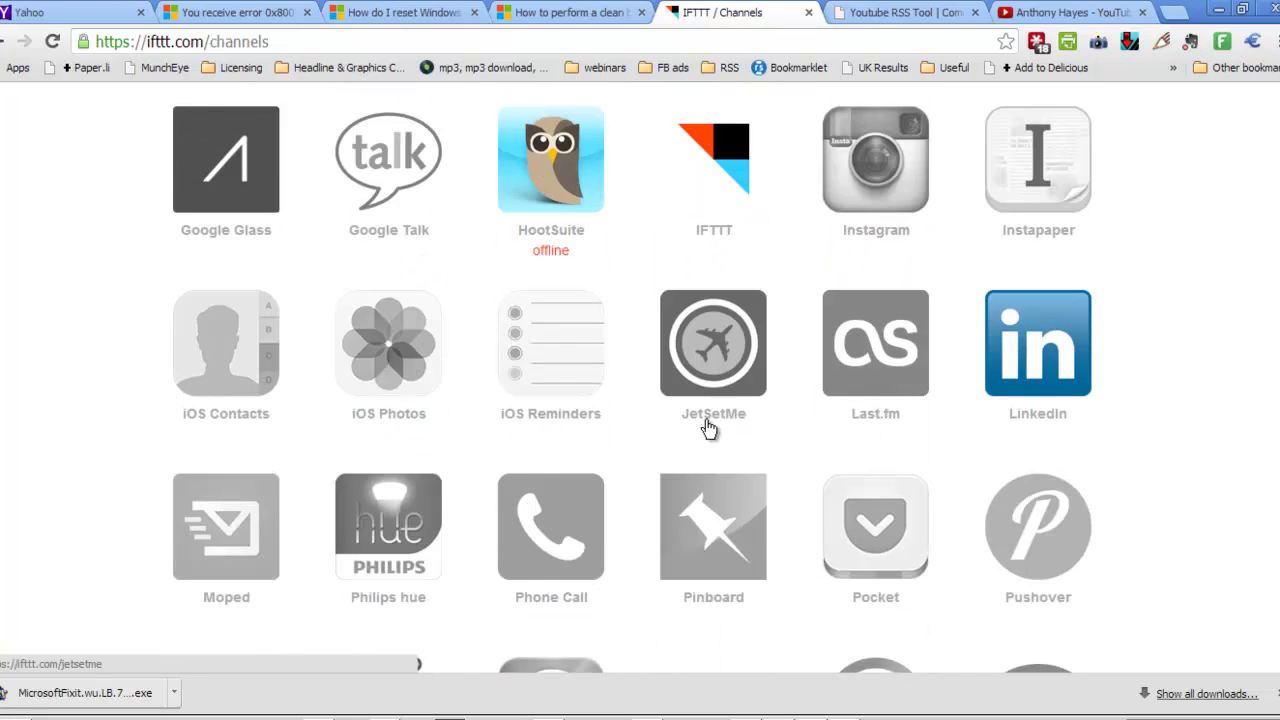
{"action": "scroll", "coordinate": [706, 428], "scroll_direction": "down", "scroll_amount": 10}
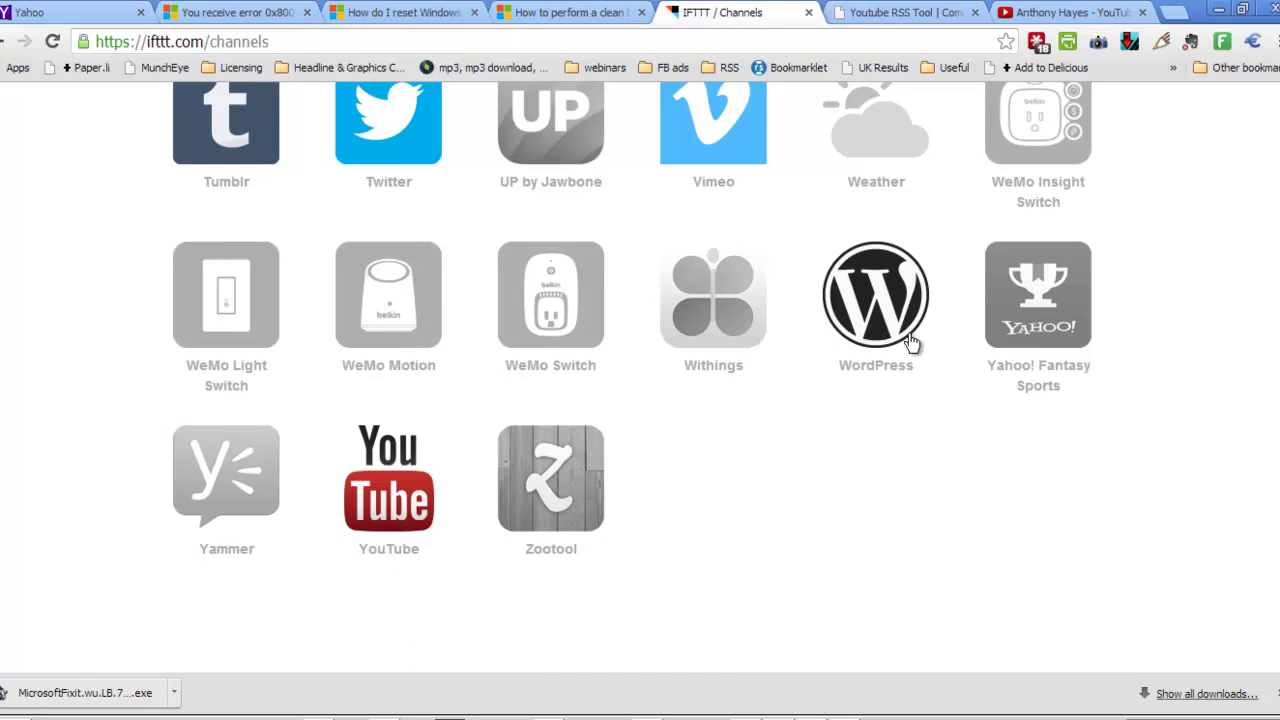
{"action": "scroll", "coordinate": [836, 481], "scroll_direction": "up", "scroll_amount": 1}
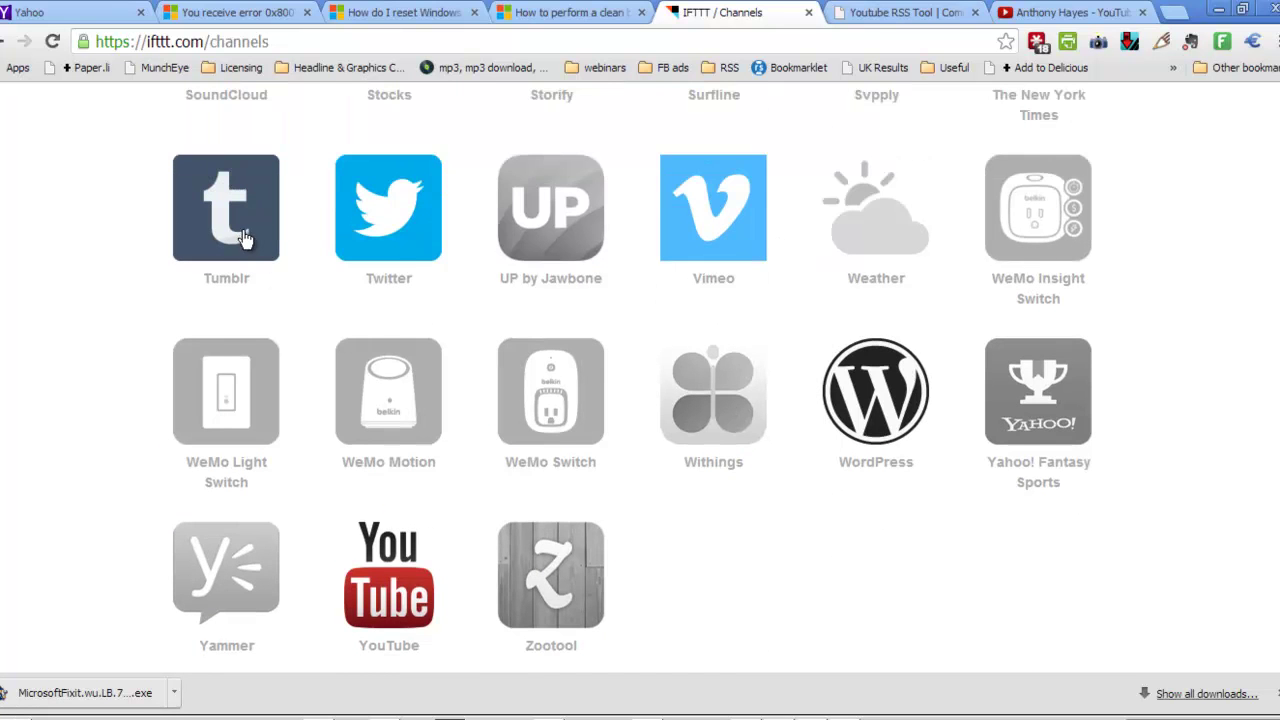
{"action": "scroll", "coordinate": [893, 430], "scroll_direction": "up", "scroll_amount": 5}
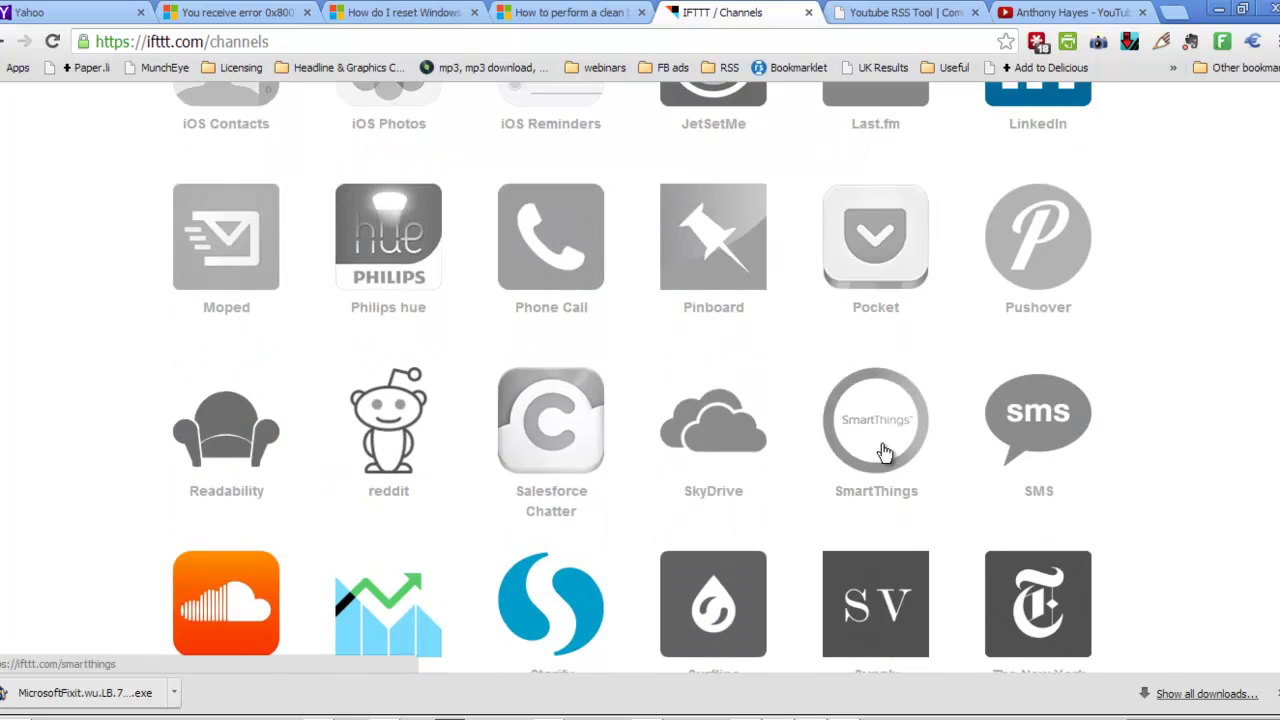
{"action": "scroll", "coordinate": [884, 450], "scroll_direction": "down", "scroll_amount": 3}
{"action": "scroll", "coordinate": [883, 455], "scroll_direction": "up", "scroll_amount": 4}
{"action": "scroll", "coordinate": [884, 460], "scroll_direction": "down", "scroll_amount": 9}
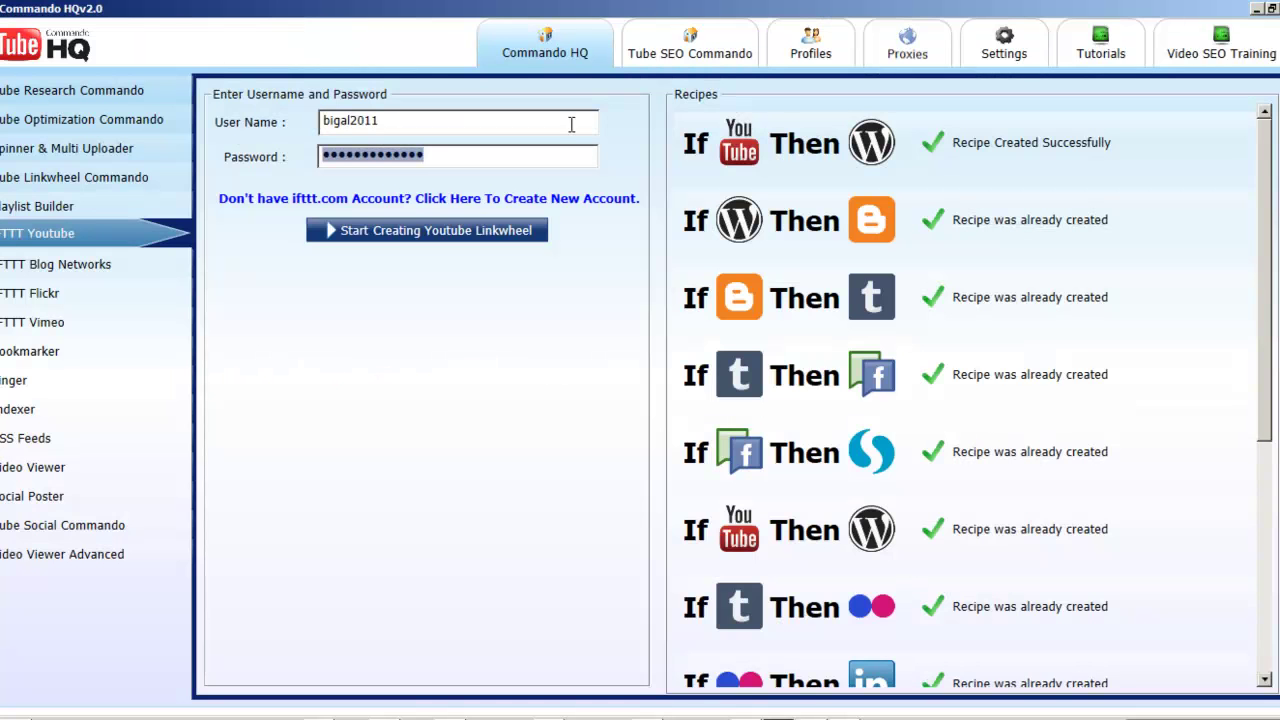
Switch to Tube Commando HQ and start creating the Youtube linkwheel with the entered IFTTT account
{"action": "left_click", "coordinate": [430, 238]}
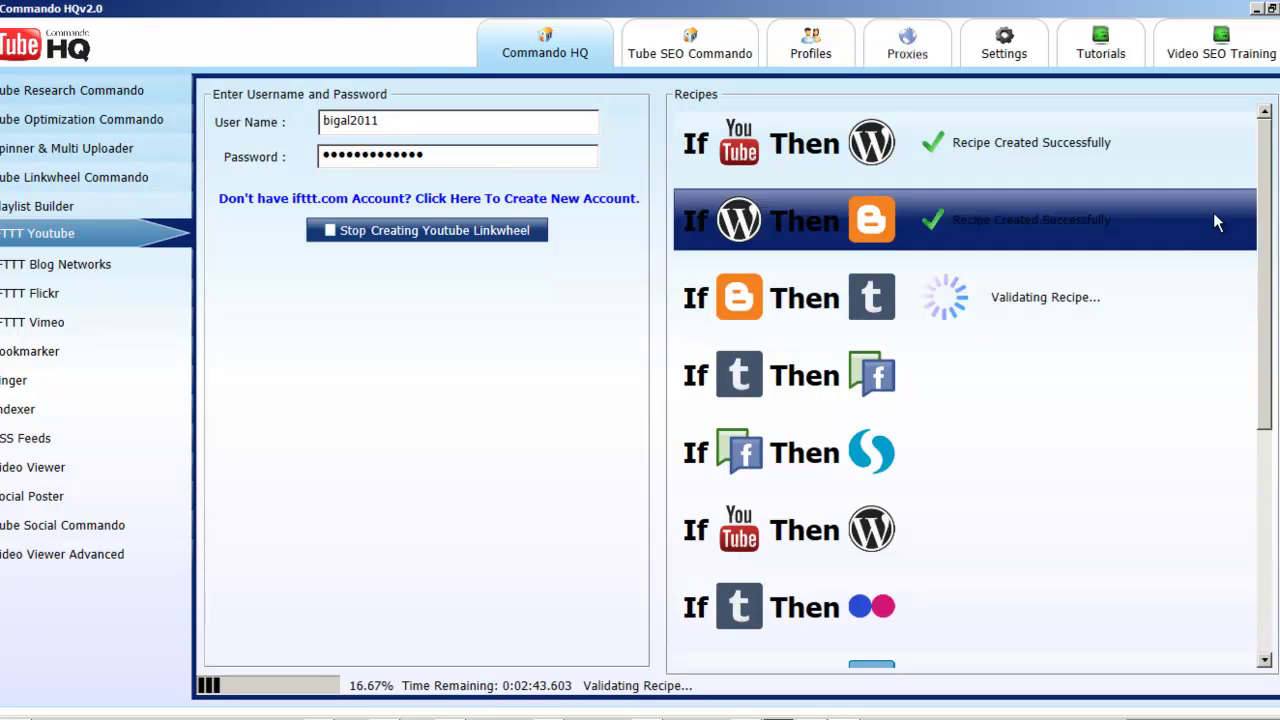
Copy the IFTTT Youtube user name into the IFTTT Blog Networks user name field and change its last digit to 2
{"action": "left_click", "coordinate": [105, 266]}
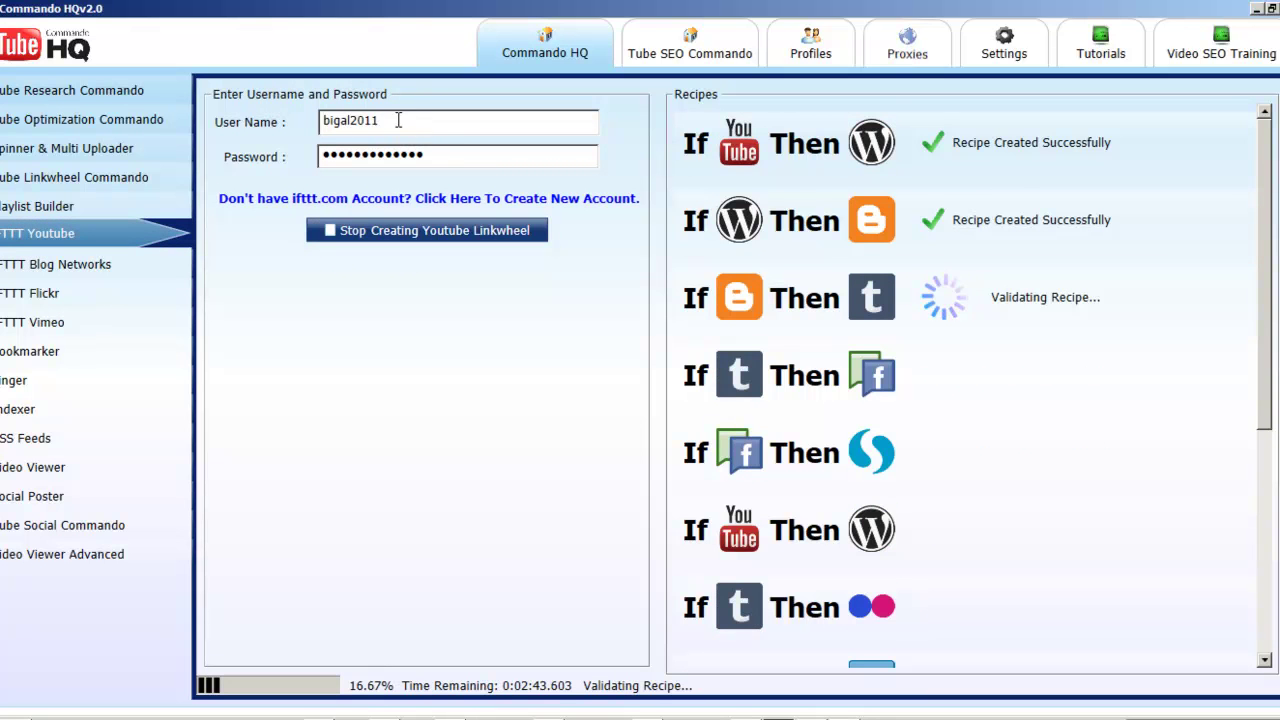
{"action": "left_click_drag", "start_coordinate": [398, 120], "coordinate": [296, 128]}
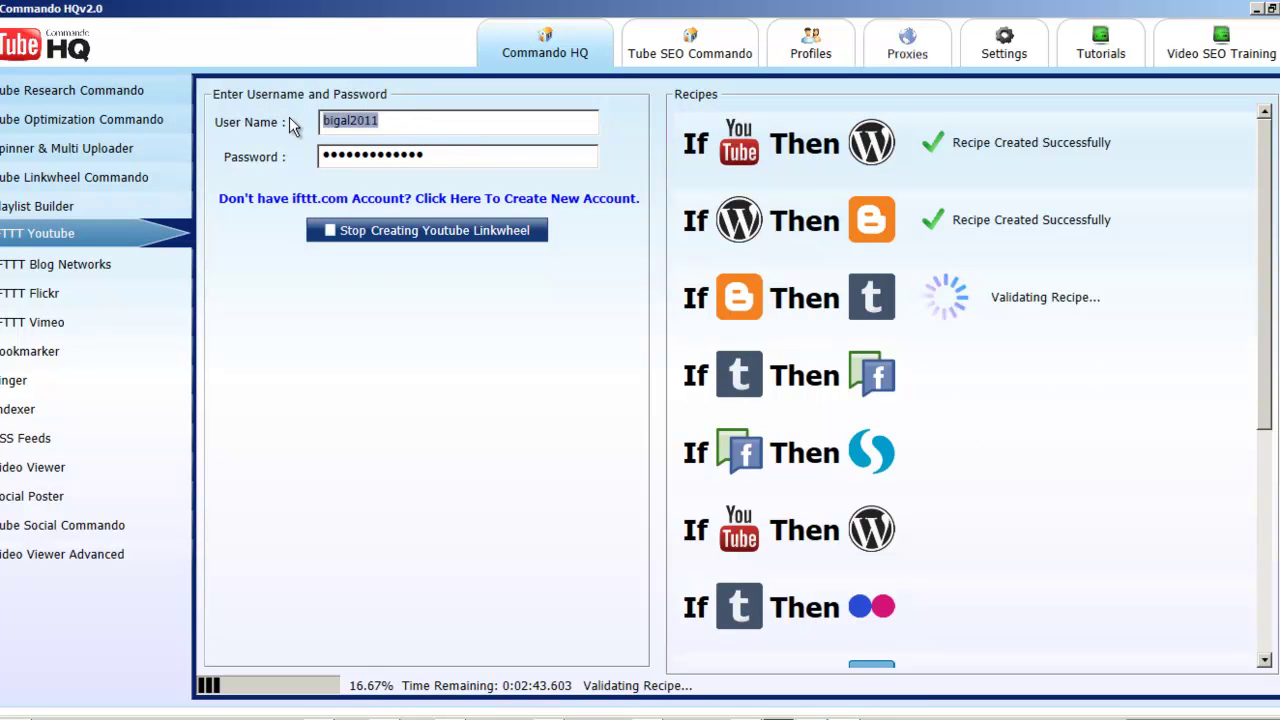
{"action": "right_click", "coordinate": [352, 124]}
{"action": "left_click", "coordinate": [397, 155]}
{"action": "left_click", "coordinate": [84, 270]}
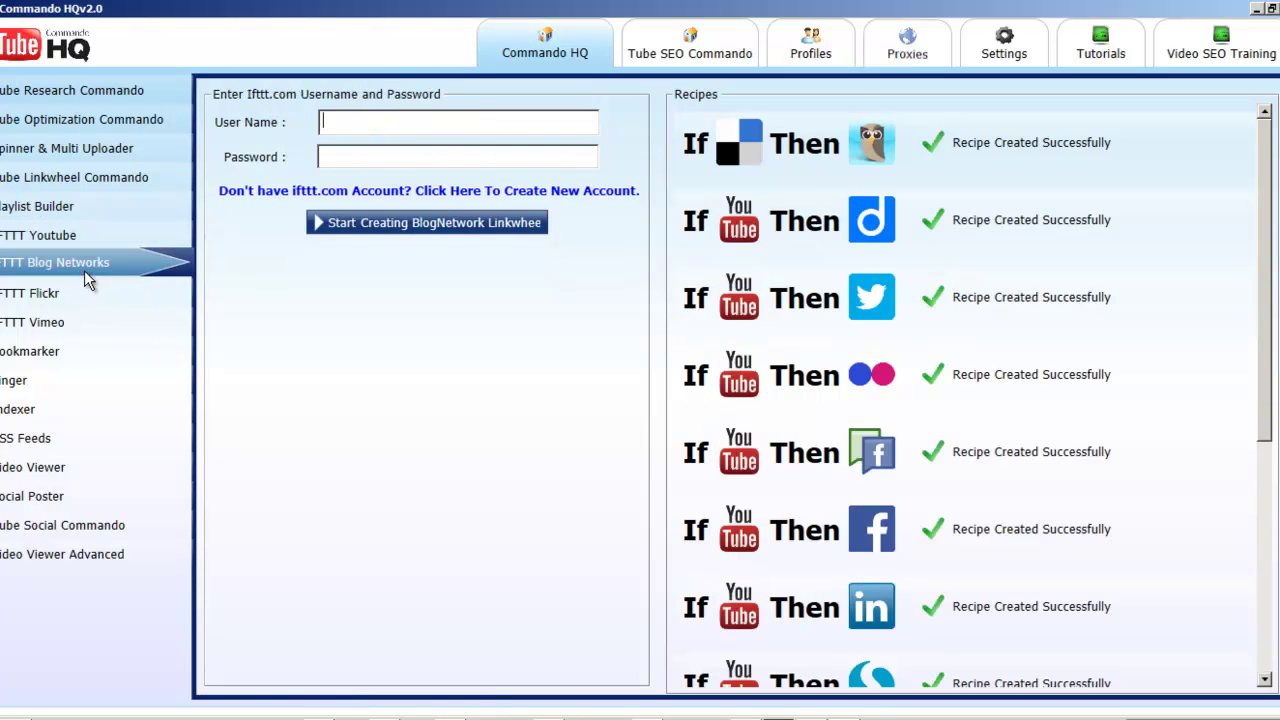
{"action": "right_click", "coordinate": [386, 124]}
{"action": "left_click", "coordinate": [412, 180]}
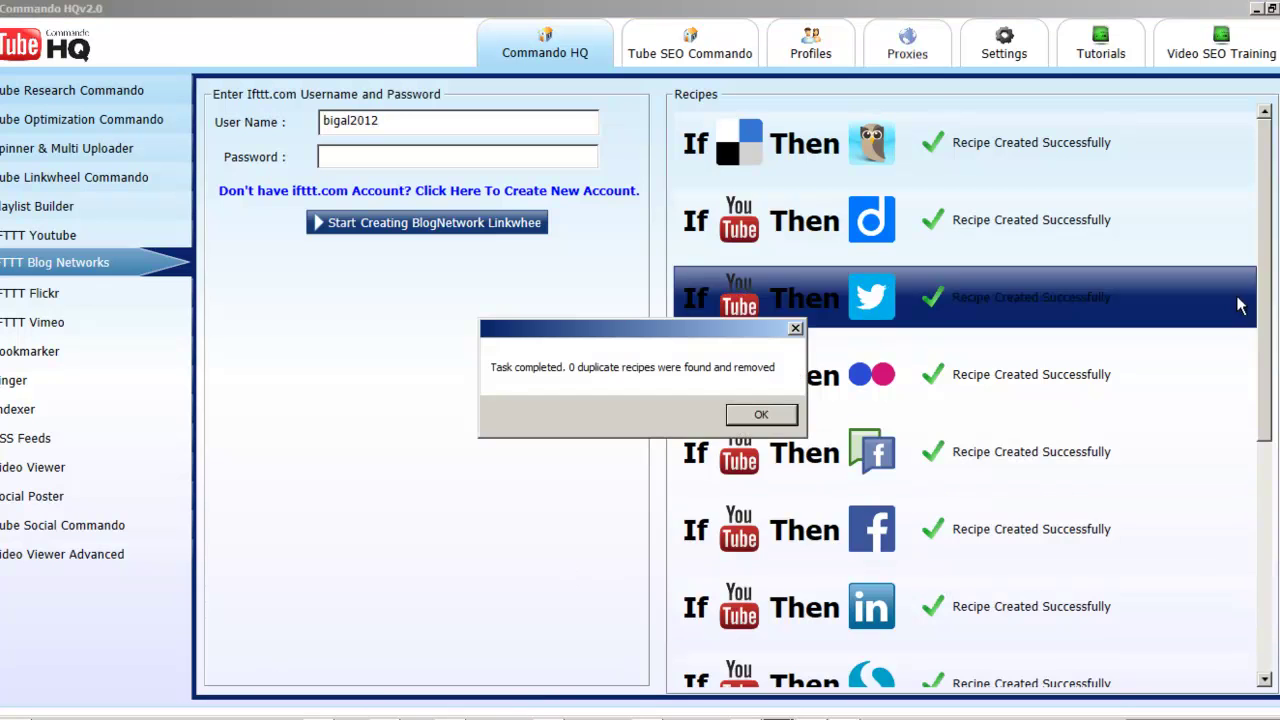
Dismiss the completed task's dialog and look through the recipe list of the IFTTT Blog Networks section
{"action": "key", "text": "Return"}
{"action": "scroll", "coordinate": [1270, 366], "scroll_direction": "down", "scroll_amount": 3}
{"action": "scroll", "coordinate": [1270, 366], "scroll_direction": "up", "scroll_amount": 3}
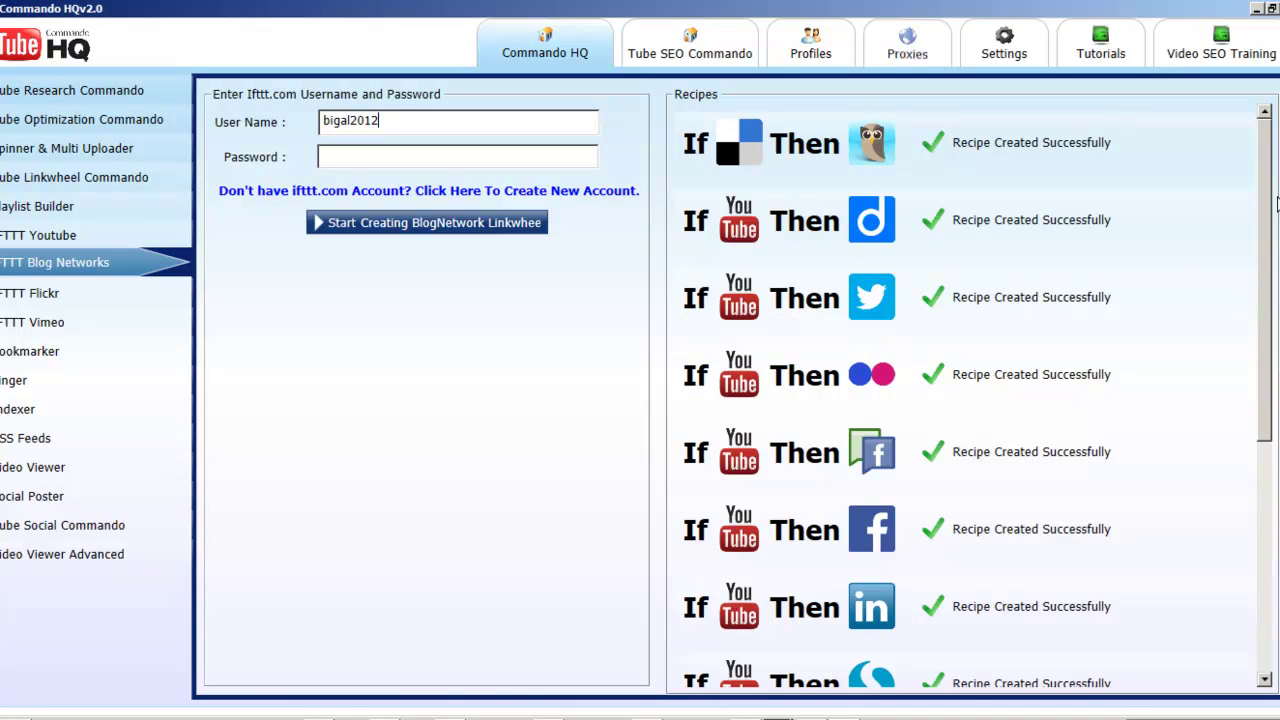
{"action": "scroll", "coordinate": [1188, 371], "scroll_direction": "down", "scroll_amount": 3}
{"action": "scroll", "coordinate": [1185, 390], "scroll_direction": "up", "scroll_amount": 3}
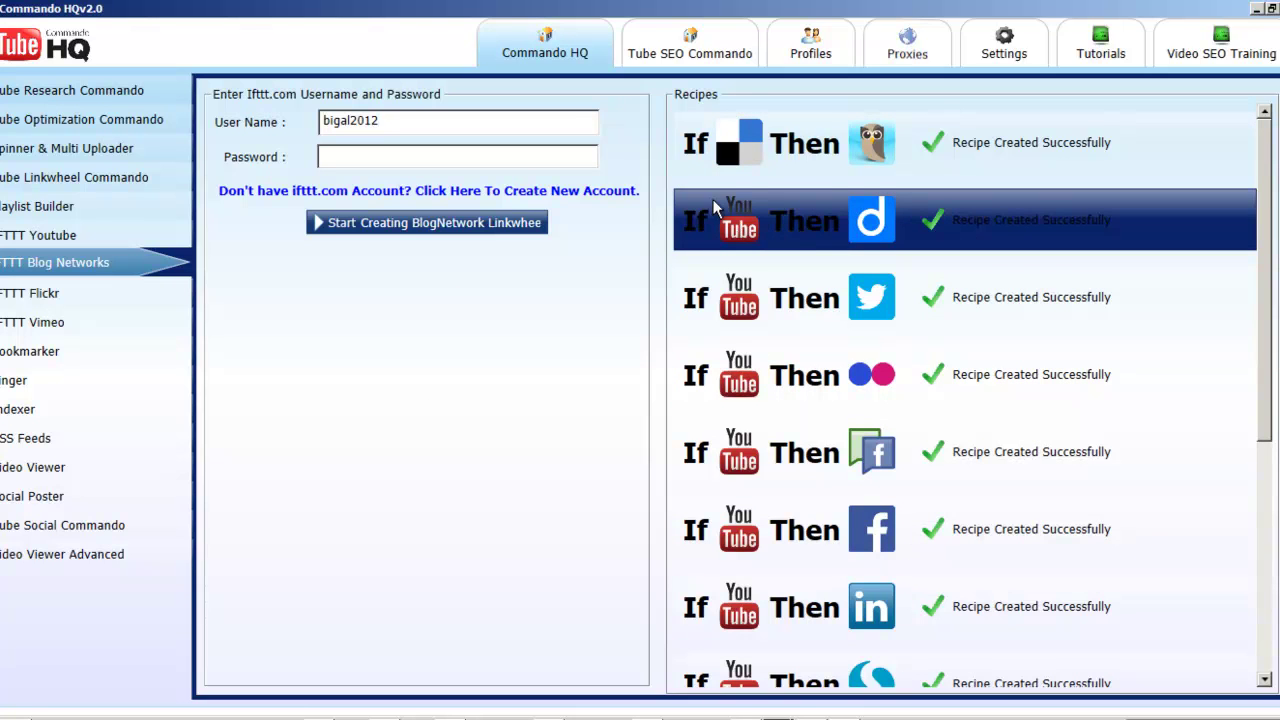
Return to the IFTTT Youtube section and review its whole list of linkwheel recipes
{"action": "left_click", "coordinate": [110, 240]}
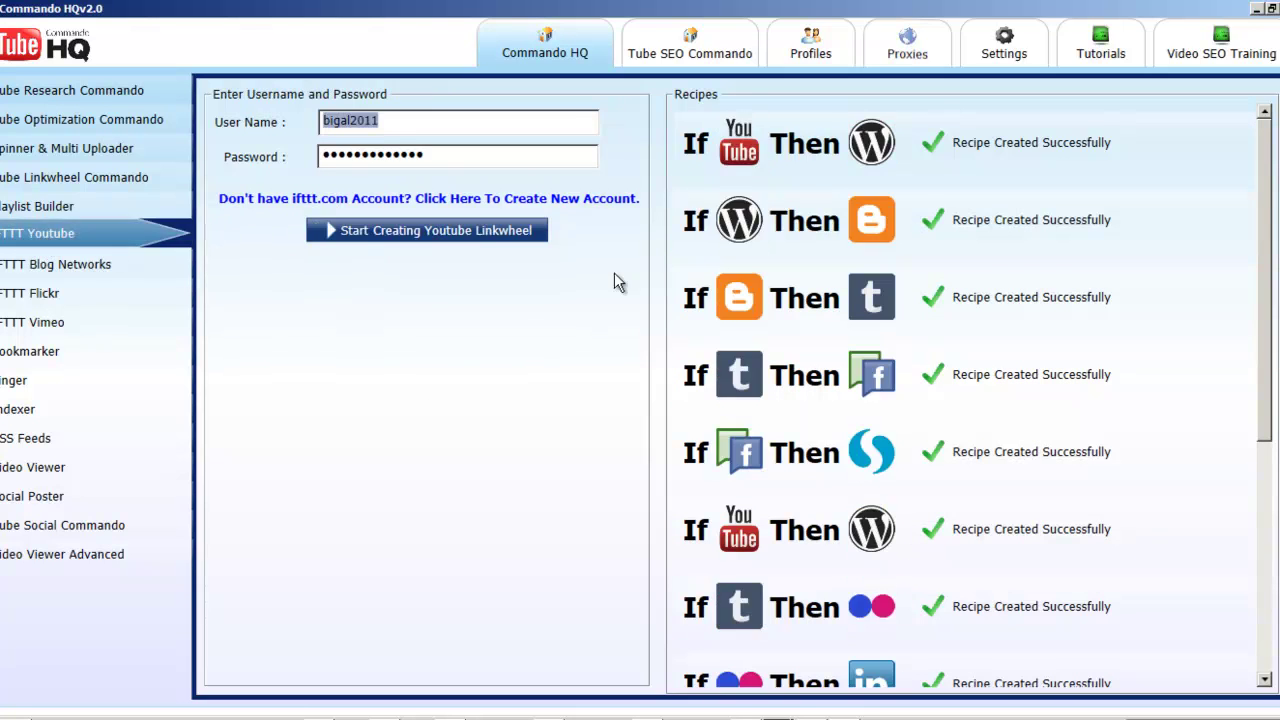
{"action": "mouse_move", "coordinate": [1266, 280]}
{"action": "left_mouse_down"}
{"action": "mouse_move", "coordinate": [1240, 525]}
{"action": "mouse_move", "coordinate": [1240, 134]}
{"action": "mouse_move", "coordinate": [1246, 560]}
{"action": "mouse_move", "coordinate": [1266, 292]}
{"action": "left_mouse_up"}
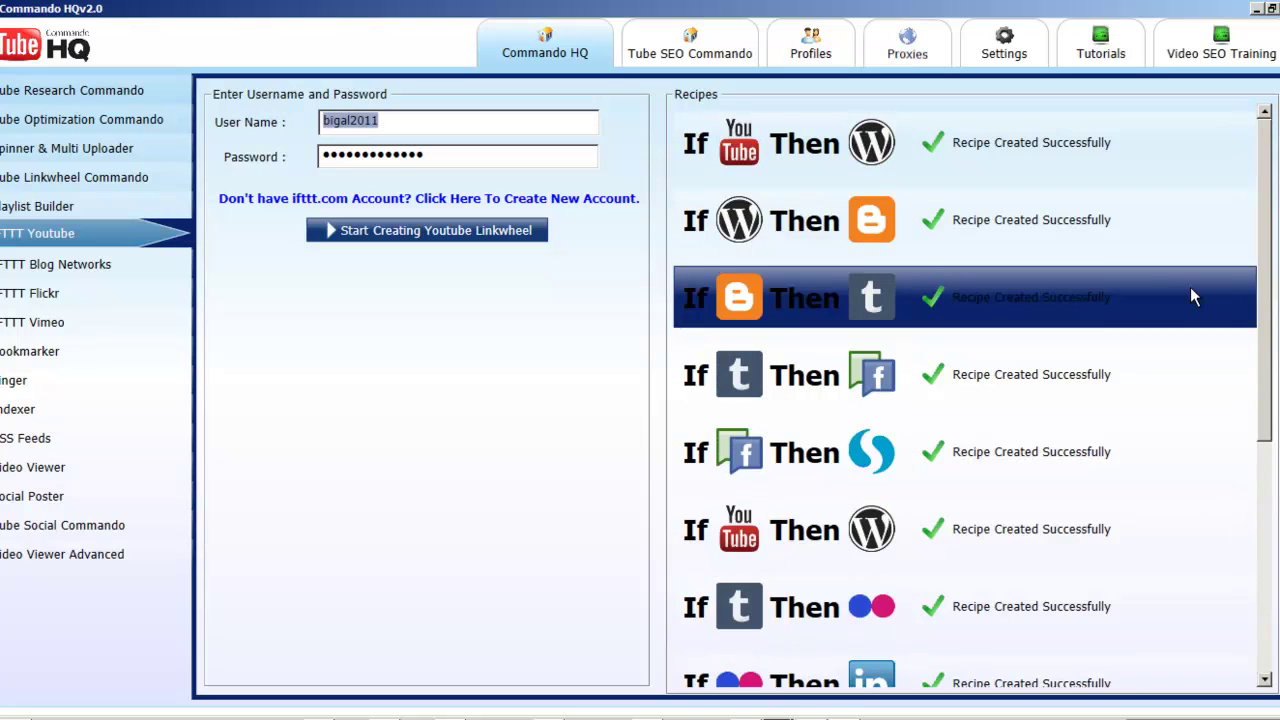
{"action": "scroll", "coordinate": [1184, 283], "scroll_direction": "down", "scroll_amount": 1}
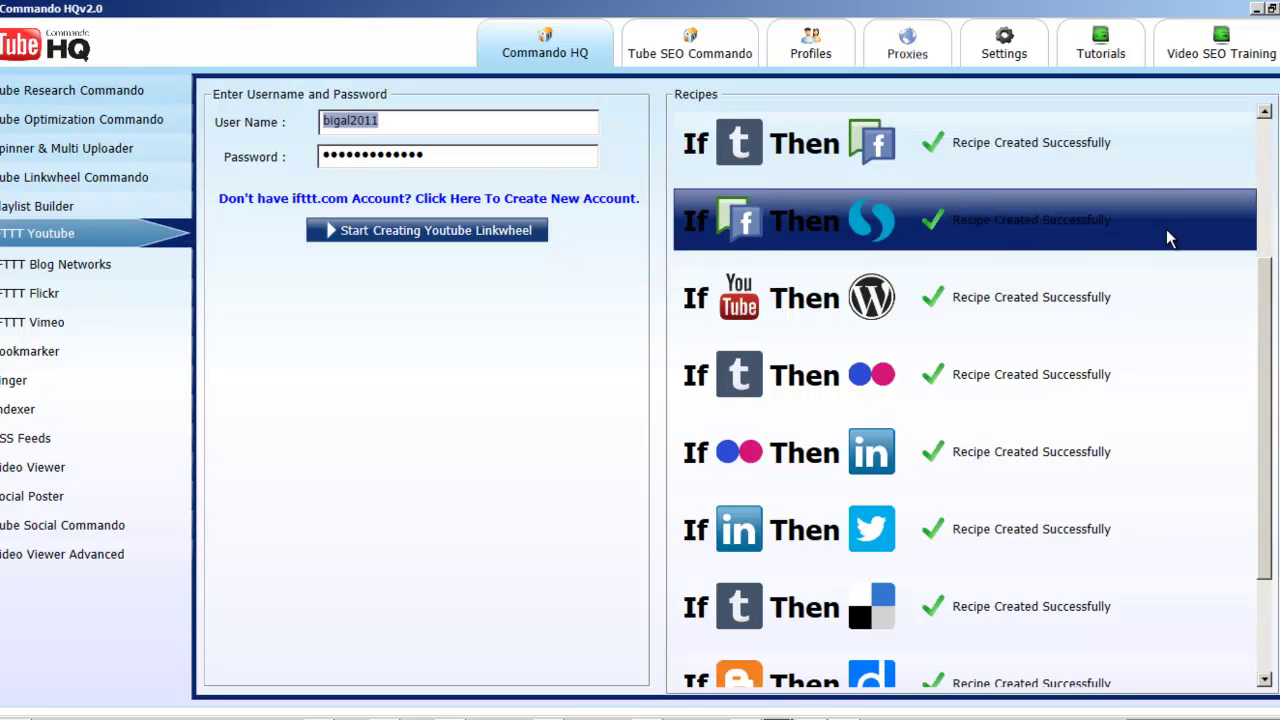
{"action": "scroll", "coordinate": [1086, 237], "scroll_direction": "up", "scroll_amount": 1}
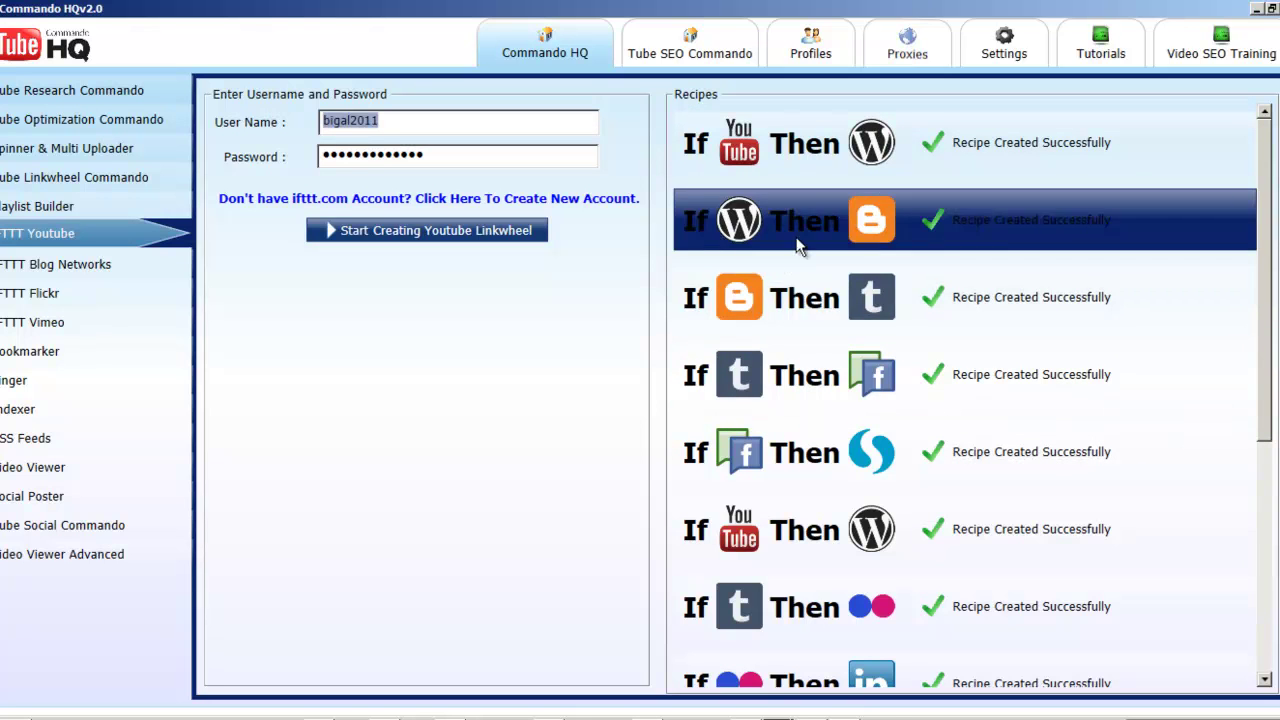
{"action": "scroll", "coordinate": [1173, 360], "scroll_direction": "down", "scroll_amount": 1}
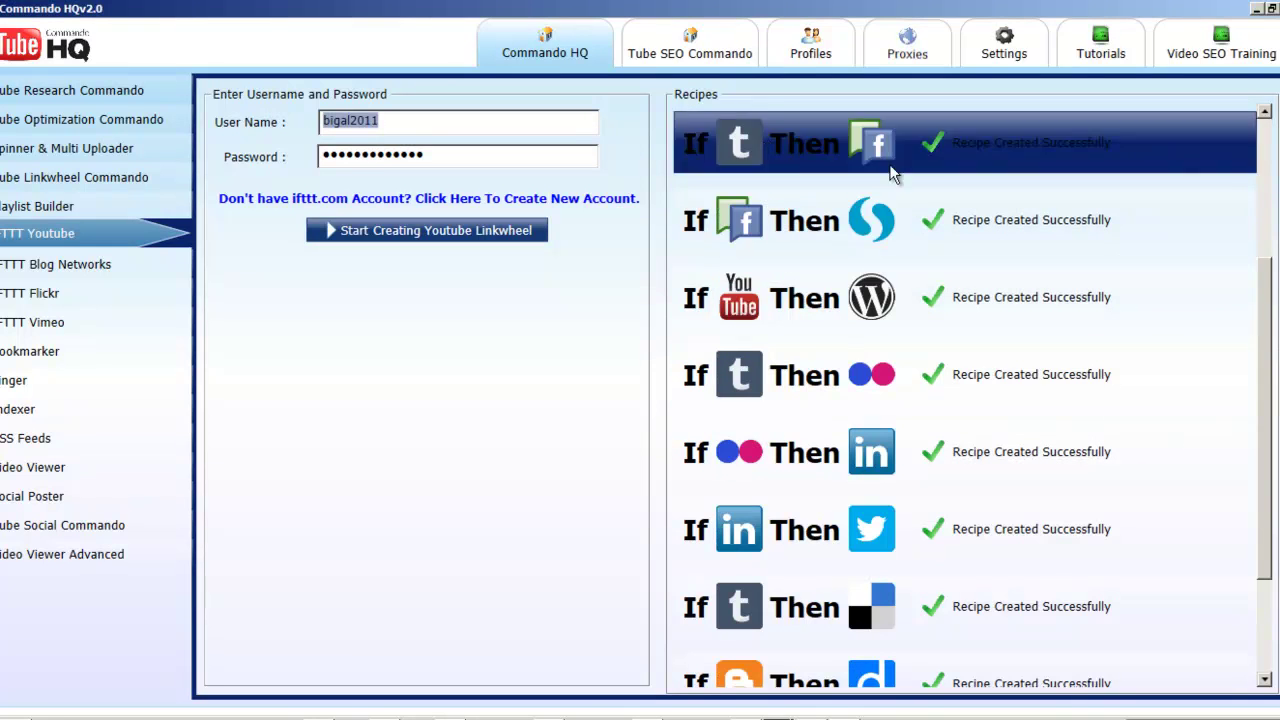
{"action": "left_click_drag", "start_coordinate": [1265, 311], "coordinate": [1265, 340]}
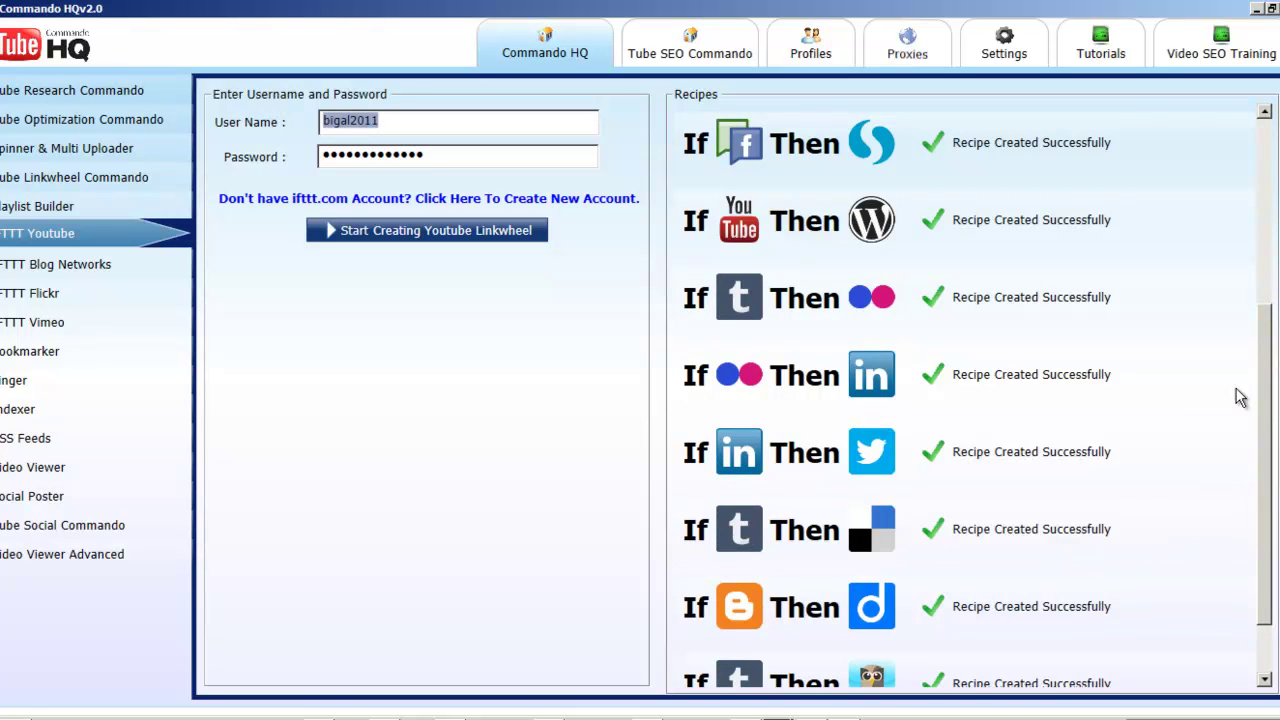
{"action": "left_click_drag", "start_coordinate": [1268, 399], "coordinate": [1270, 442]}
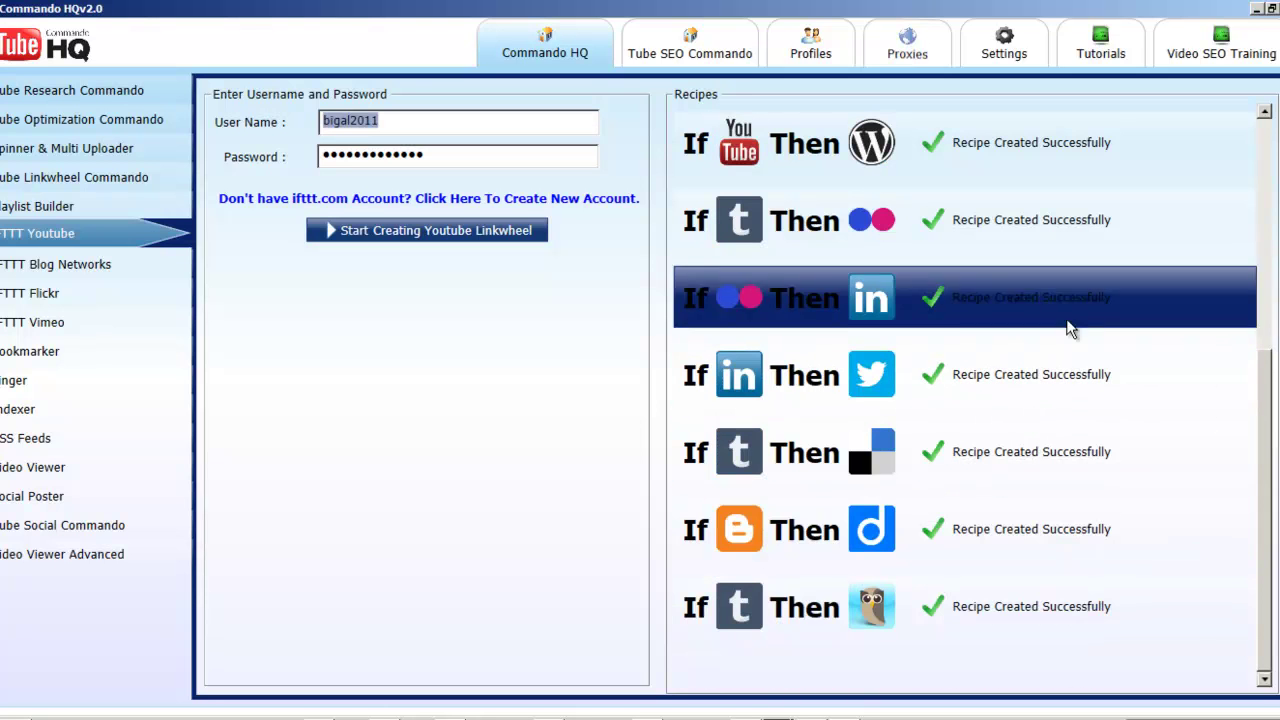
Compare the service pairs of the IFTTT Youtube linkwheel recipes, from YouTube-to-WordPress down to the last Tumblr recipe
{"action": "scroll", "coordinate": [1171, 540], "scroll_direction": "up", "scroll_amount": 5}
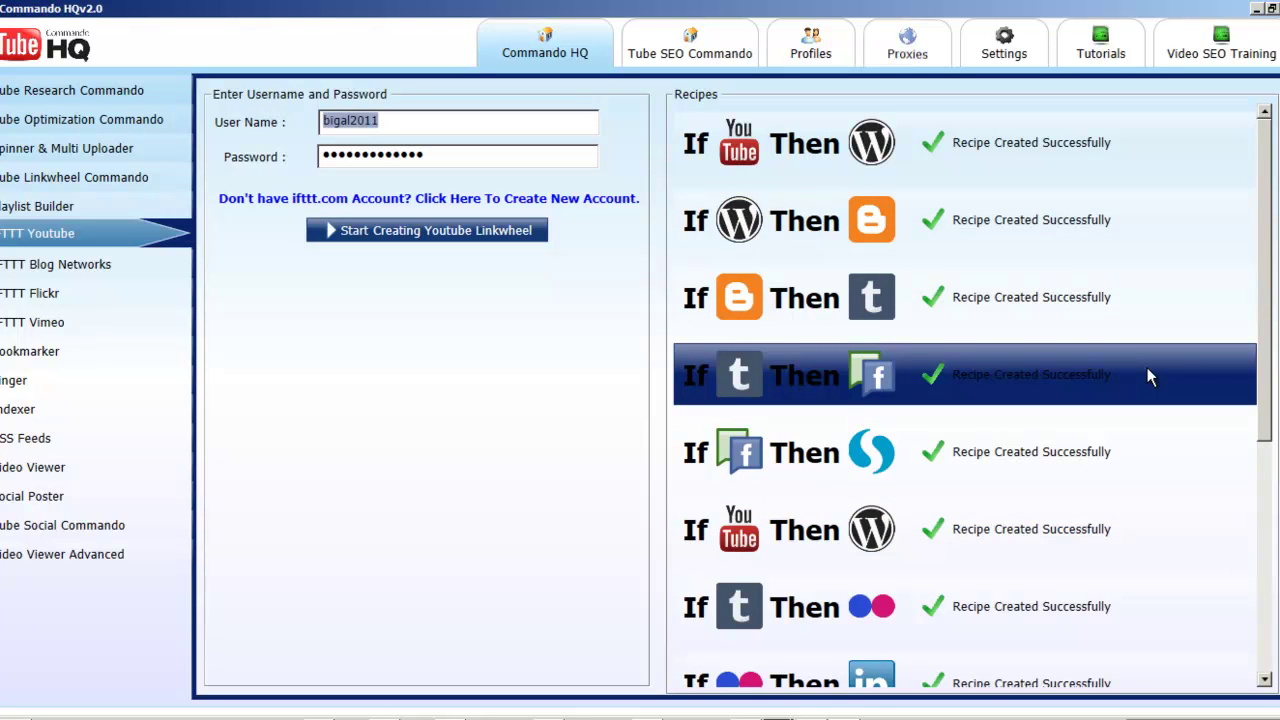
{"action": "scroll", "coordinate": [1149, 376], "scroll_direction": "down", "scroll_amount": 3}
{"action": "scroll", "coordinate": [1148, 376], "scroll_direction": "down", "scroll_amount": 2}
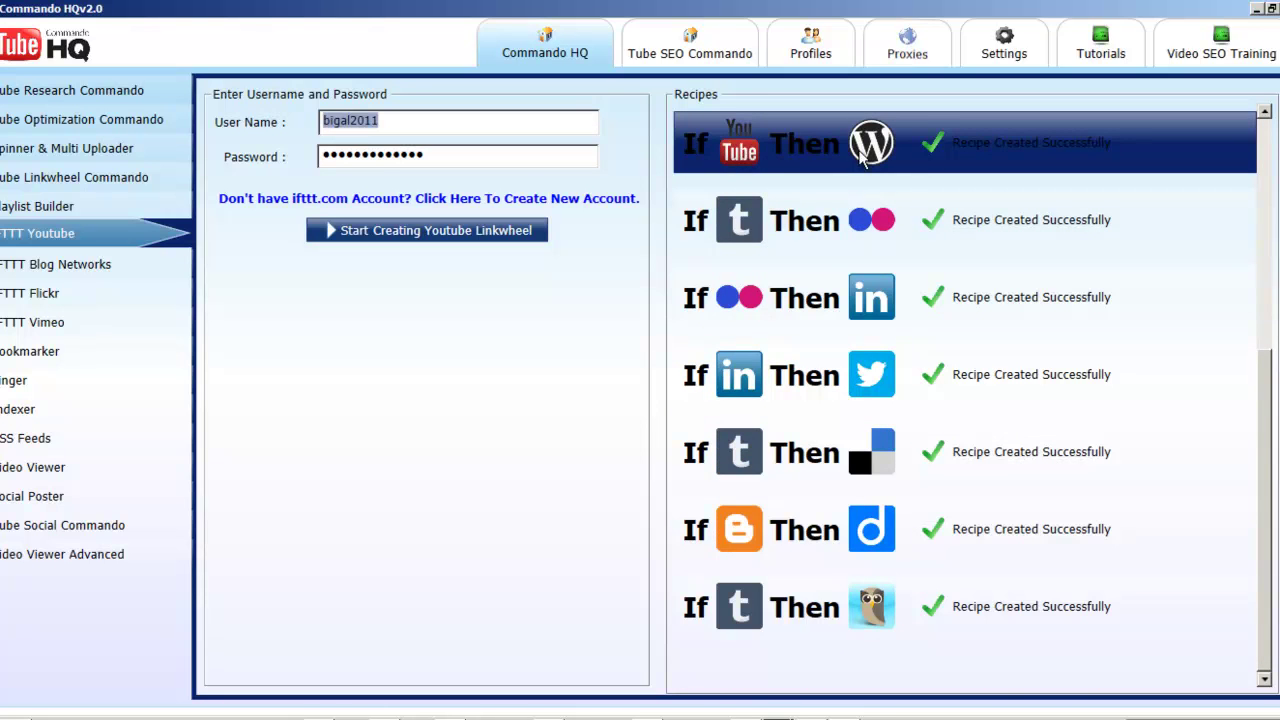
{"action": "scroll", "coordinate": [1137, 213], "scroll_direction": "up", "scroll_amount": 5}
{"action": "scroll", "coordinate": [1033, 268], "scroll_direction": "down", "scroll_amount": 5}
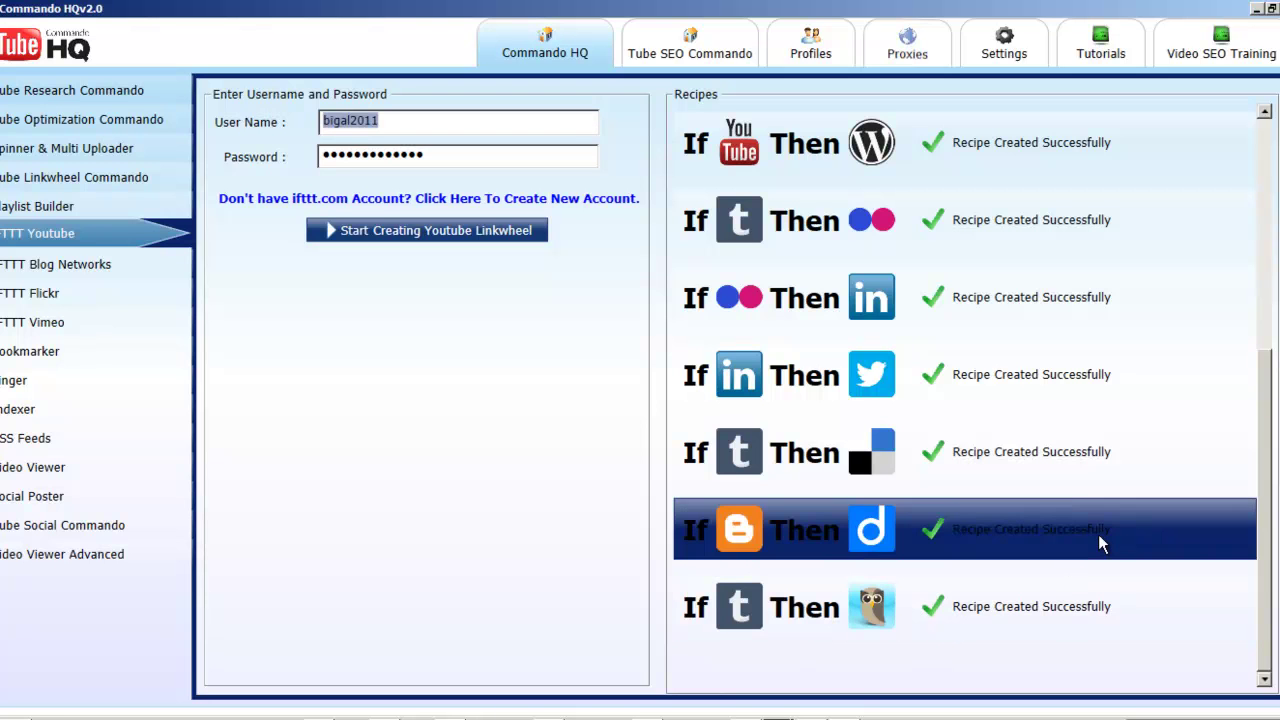
{"action": "scroll", "coordinate": [855, 280], "scroll_direction": "up", "scroll_amount": 3}
{"action": "scroll", "coordinate": [855, 280], "scroll_direction": "down", "scroll_amount": 5}
{"action": "scroll", "coordinate": [850, 295], "scroll_direction": "up", "scroll_amount": 5}
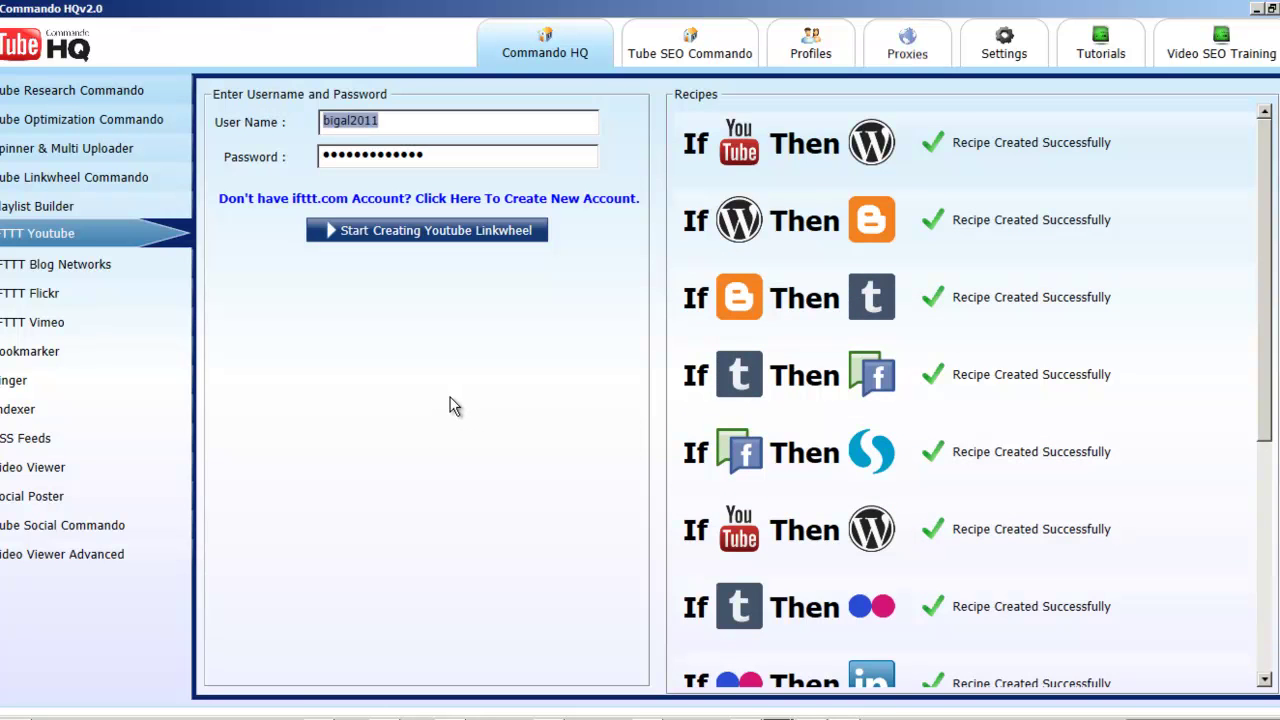
Open the IFTTT Blog Networks section, and switch to the IFTTT dashboard in the web browser
{"action": "left_click", "coordinate": [77, 267]}
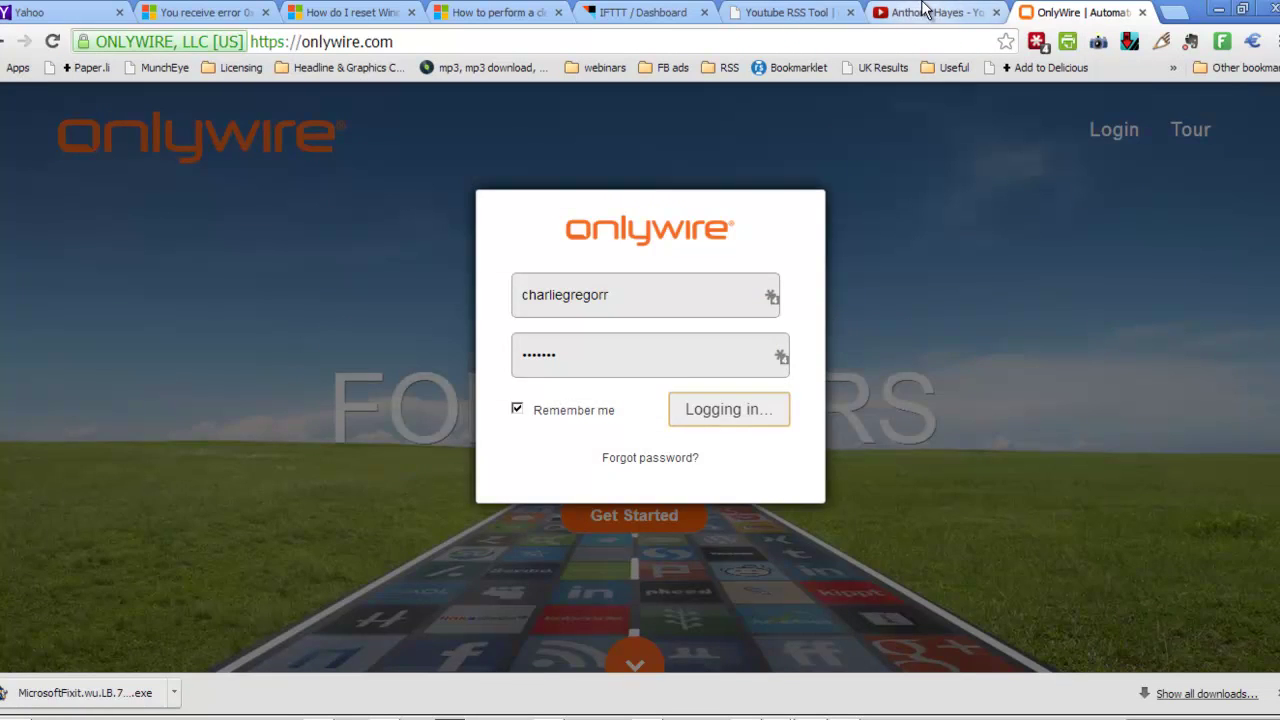
{"action": "left_click", "coordinate": [922, 12]}
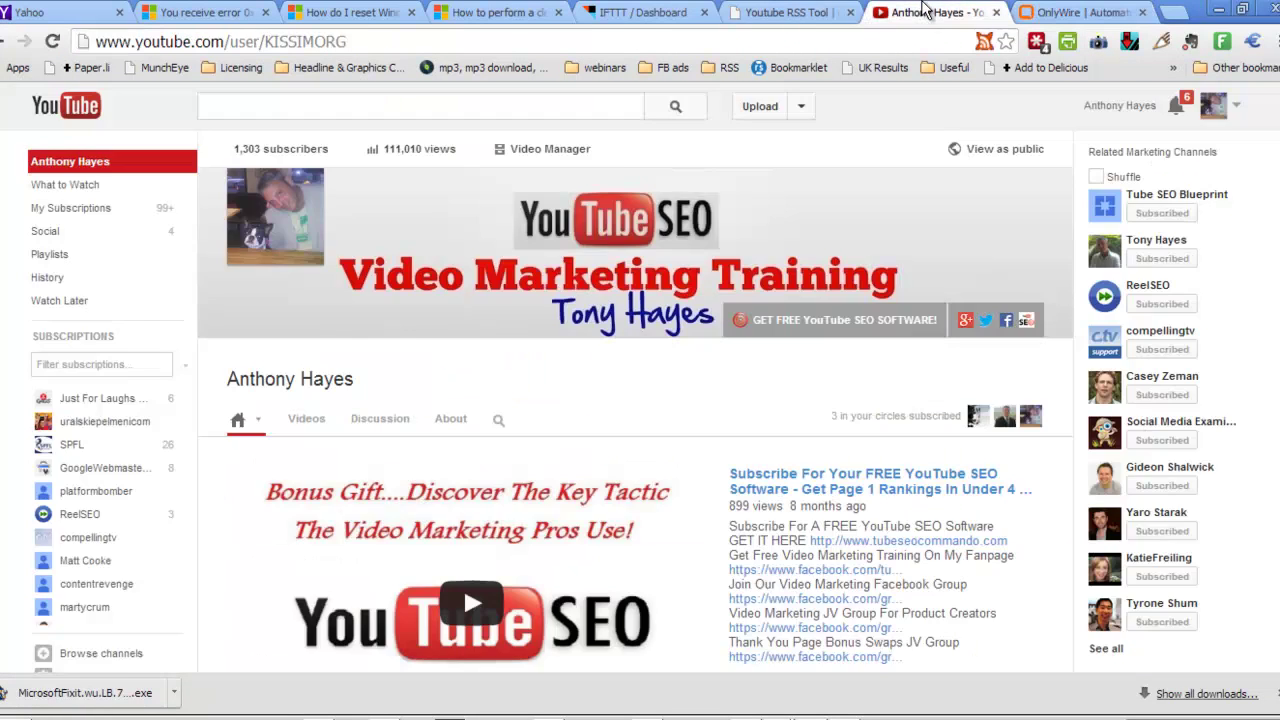
{"action": "left_click", "coordinate": [785, 12]}
{"action": "left_click", "coordinate": [643, 12]}
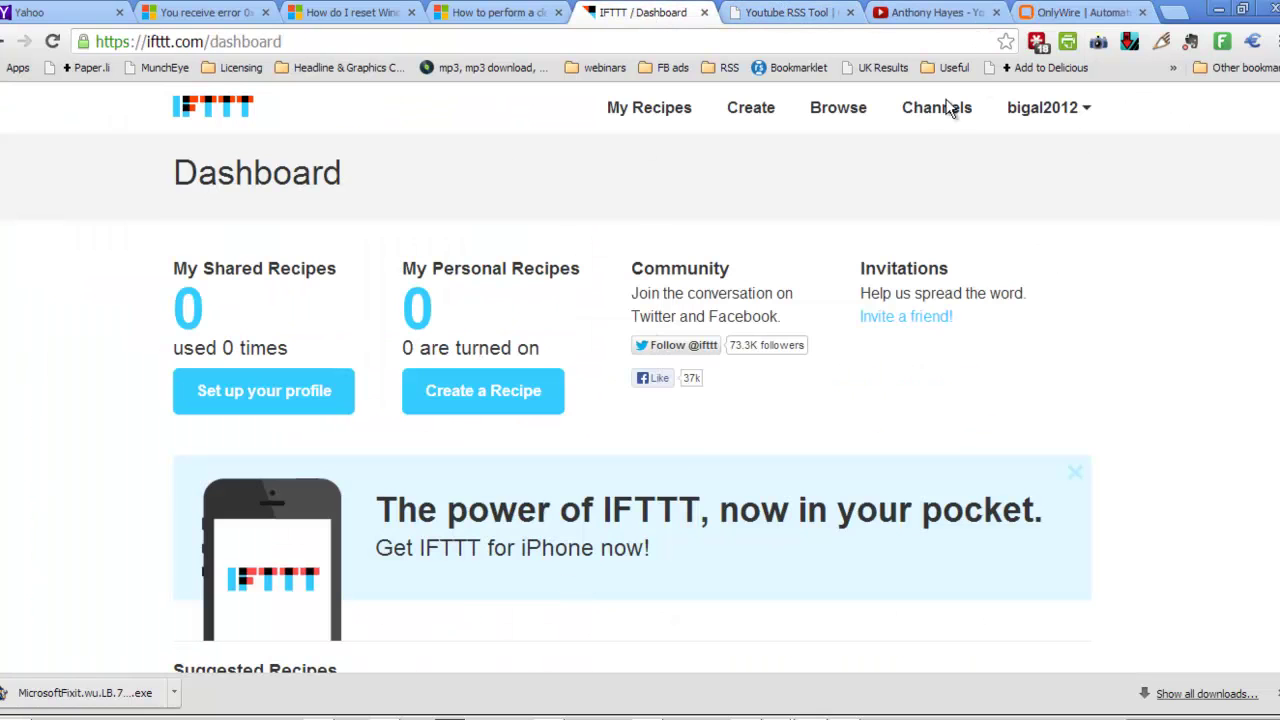
Deactivate the YouTube channel in IFTTT, reactivate it with the kissimorg account, and open the personal recipes page
{"action": "left_click", "coordinate": [915, 112]}
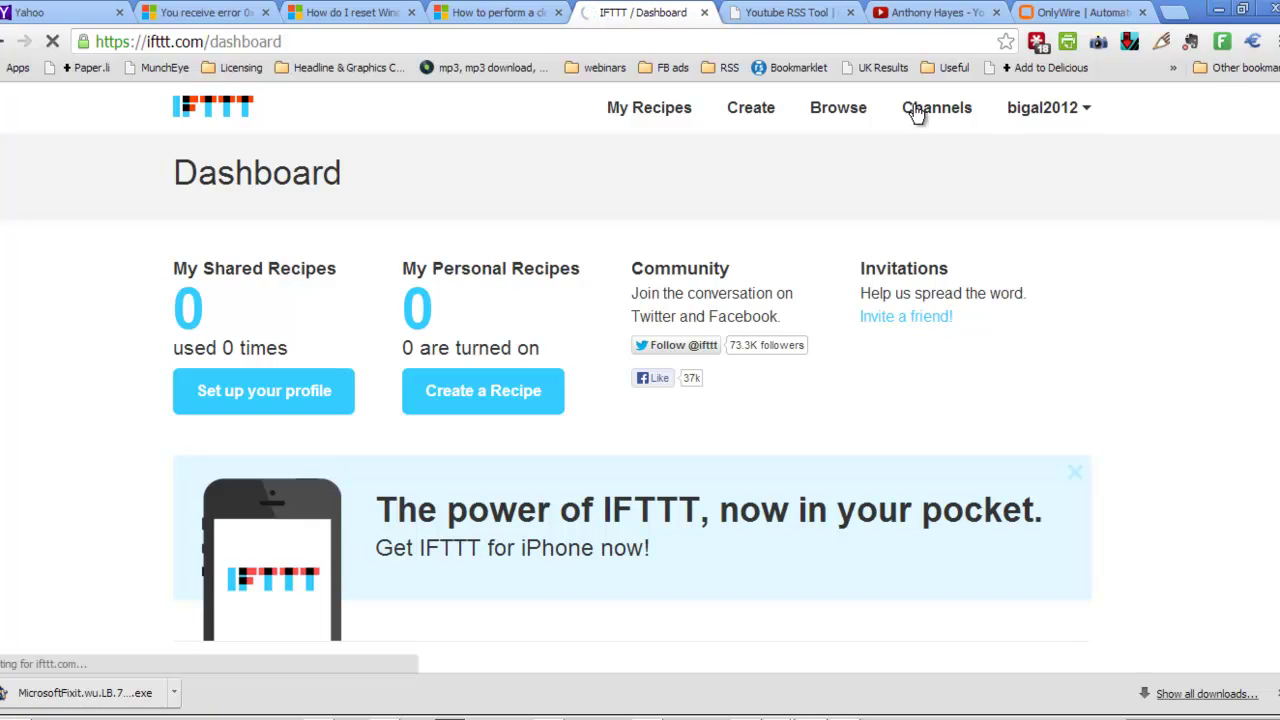
{"action": "scroll", "coordinate": [929, 220], "scroll_direction": "down", "scroll_amount": 12}
{"action": "scroll", "coordinate": [905, 310], "scroll_direction": "down", "scroll_amount": 8}
{"action": "left_click", "coordinate": [381, 311]}
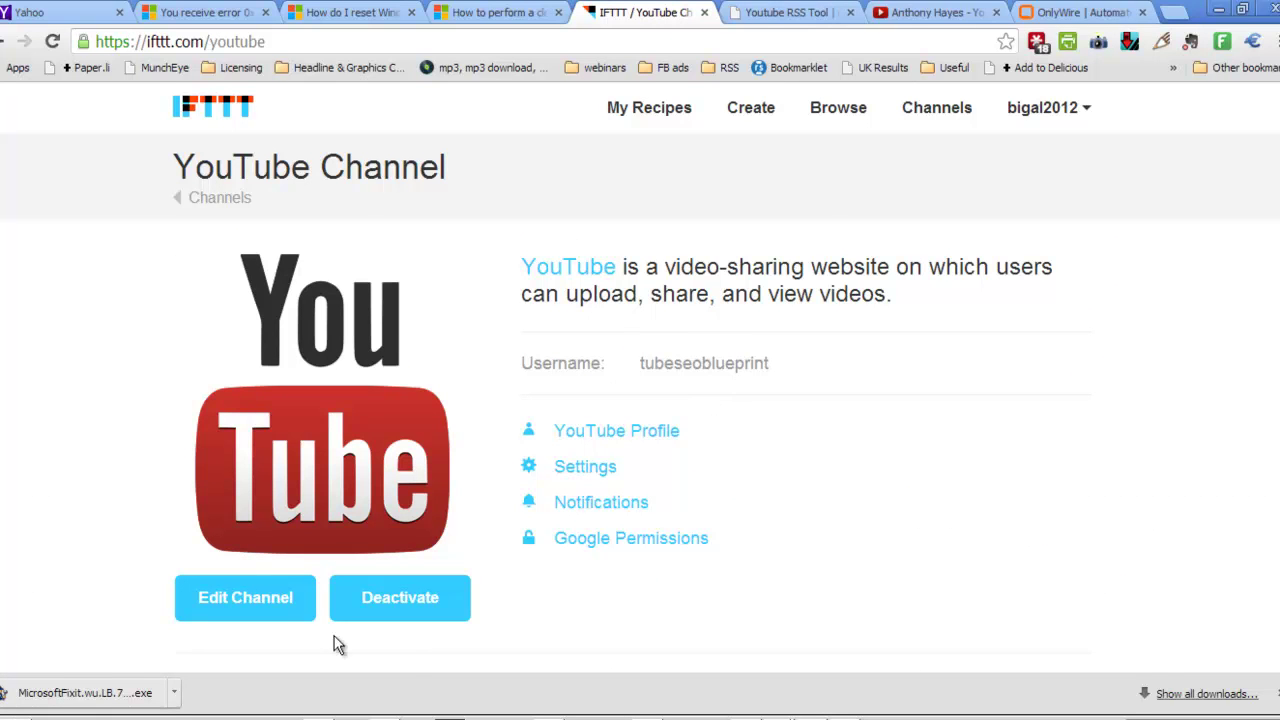
{"action": "left_click", "coordinate": [417, 605]}
{"action": "left_click", "coordinate": [657, 170]}
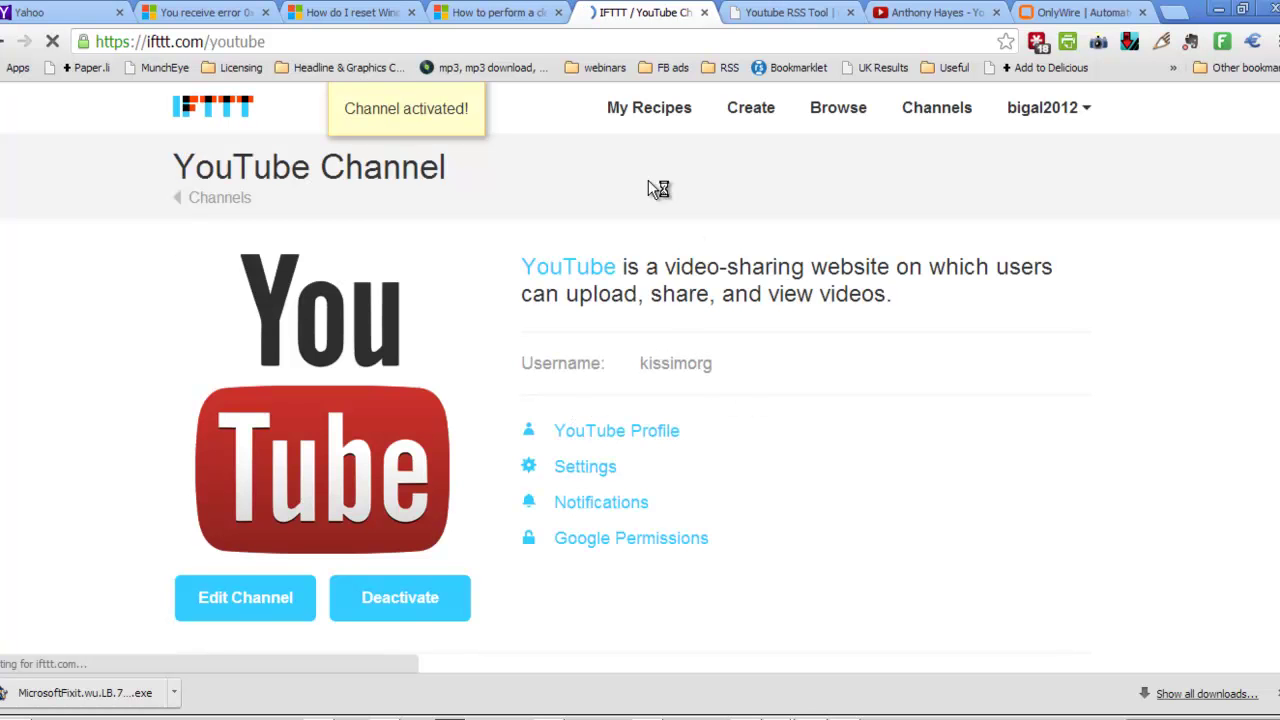
{"action": "left_click", "coordinate": [663, 116]}
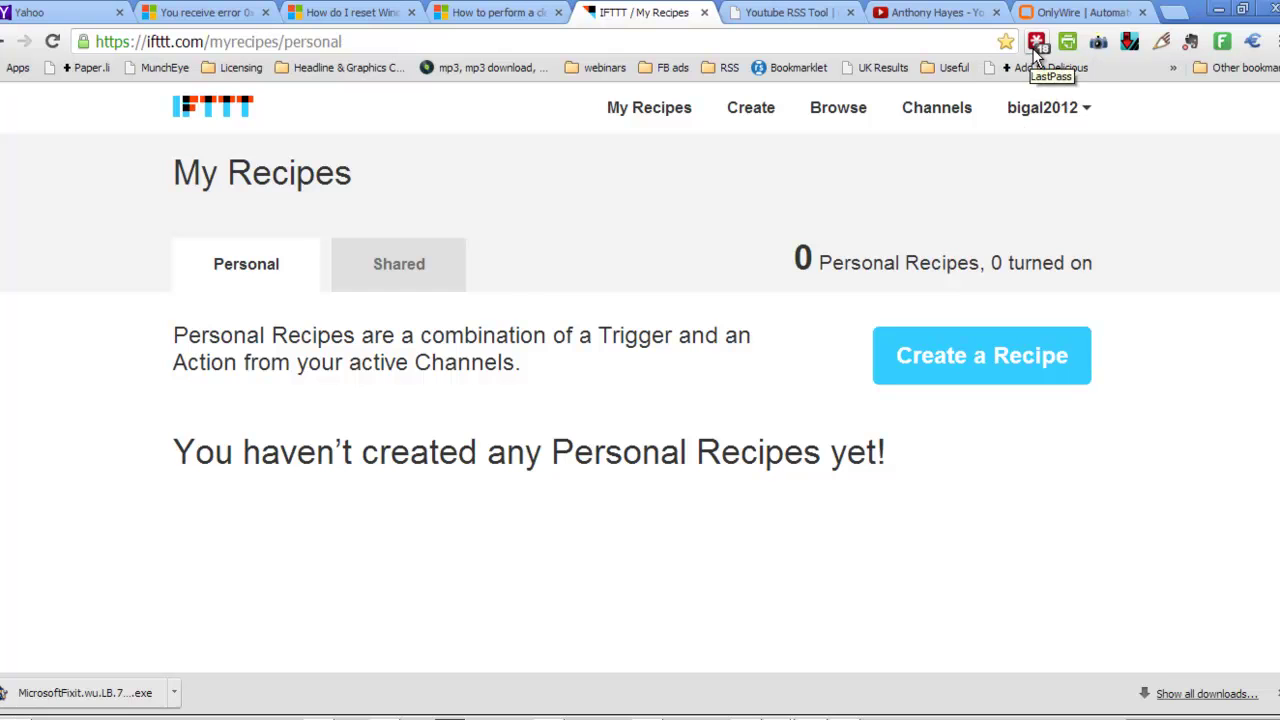
Switch to Tube Commando HQ, paste the IFTTT account password for Blog Networks and start creating the BlogNetwork linkwheel
{"action": "key", "text": "alt+Tab"}
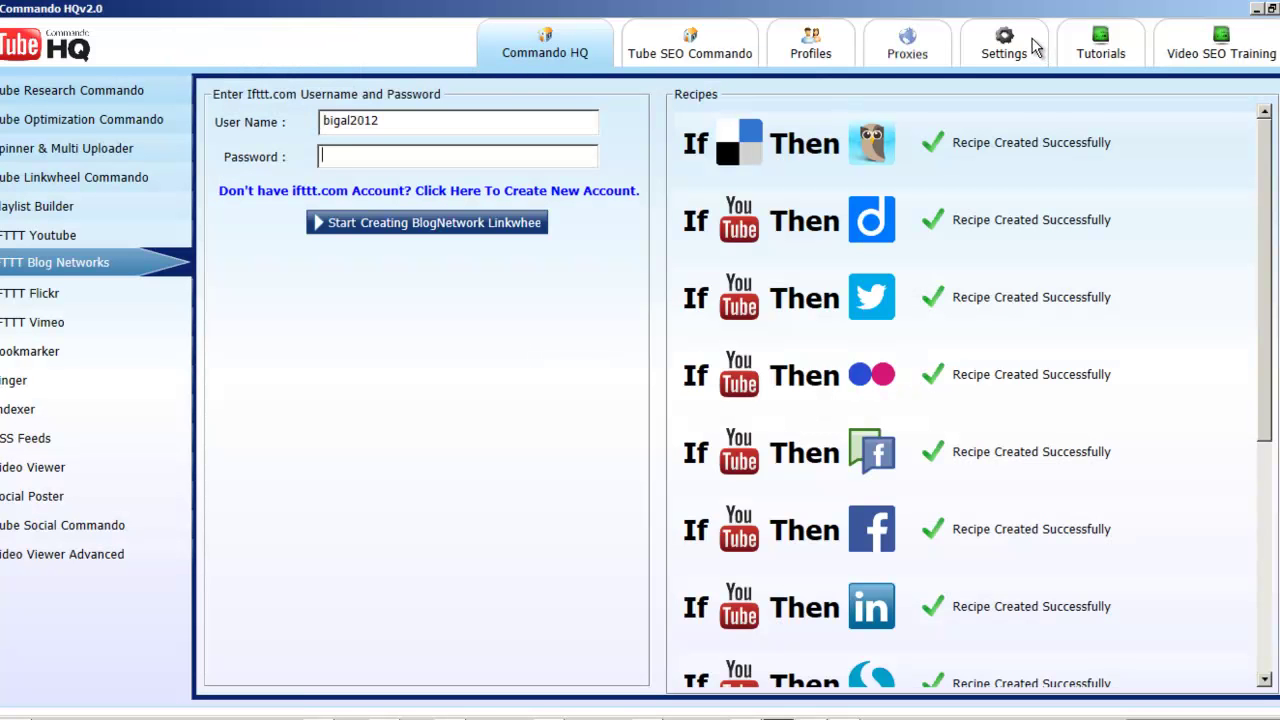
{"action": "right_click", "coordinate": [392, 159]}
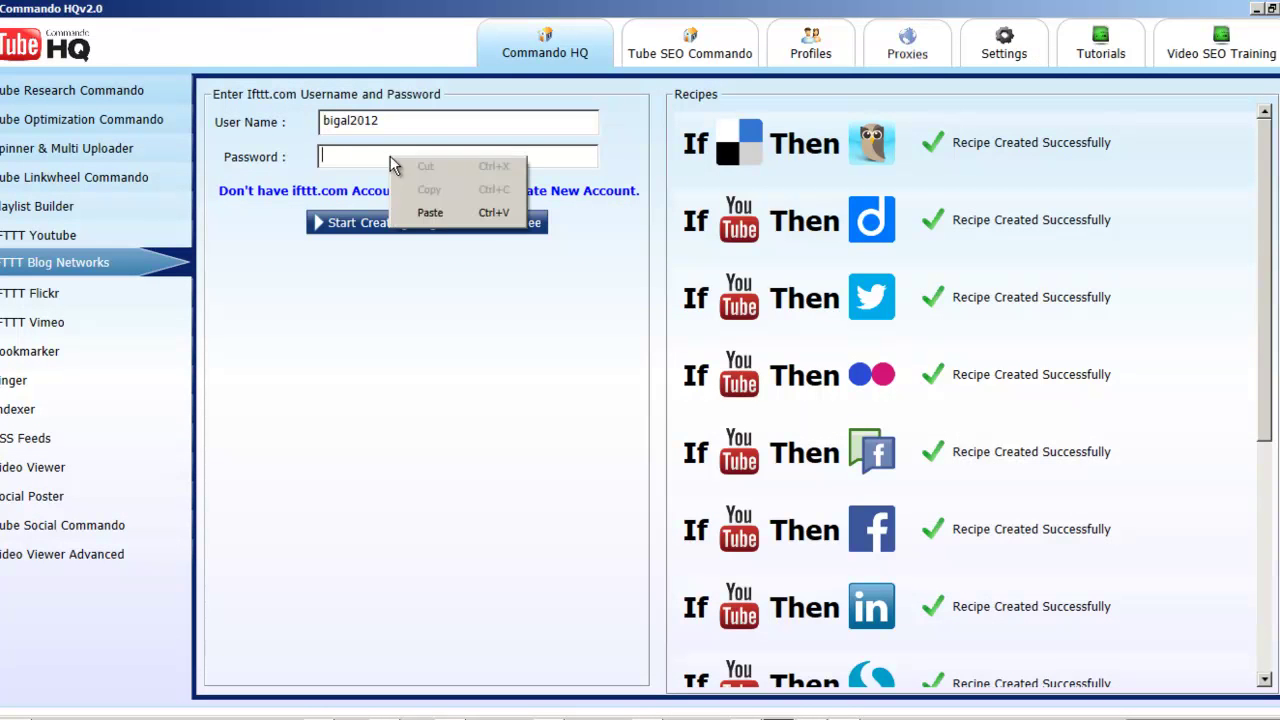
{"action": "left_click", "coordinate": [437, 211]}
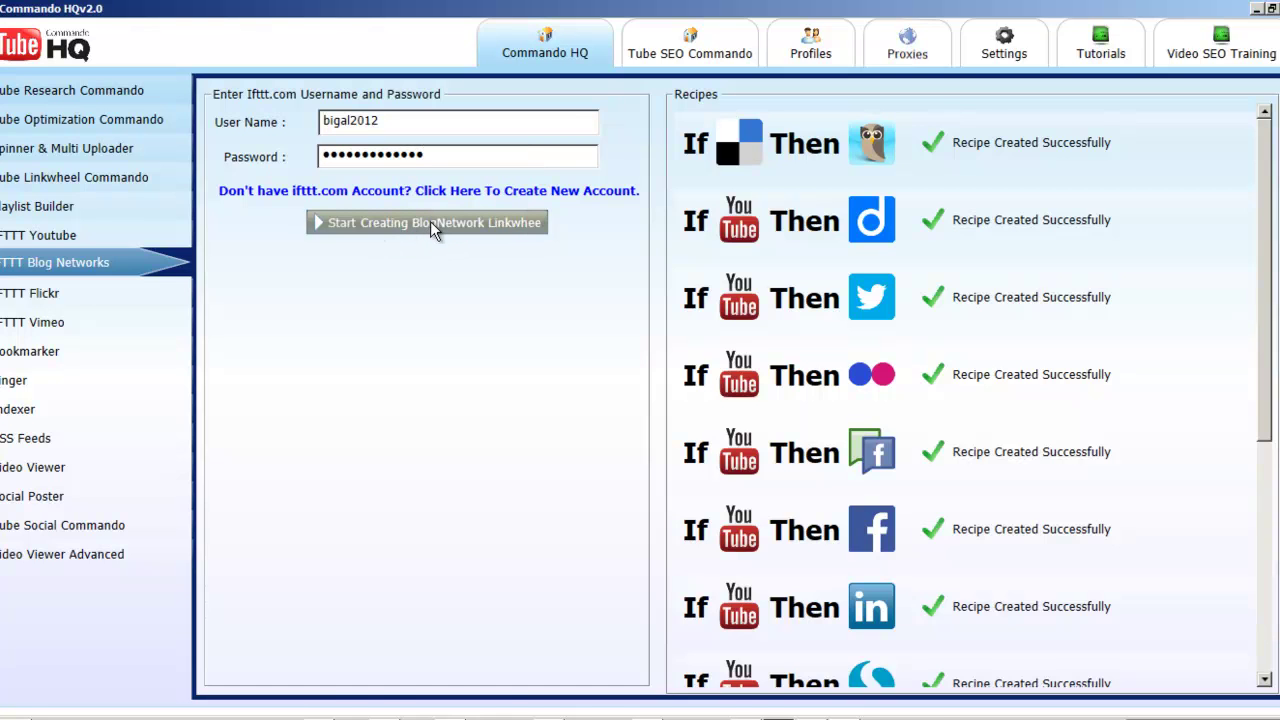
{"action": "left_click", "coordinate": [430, 222]}
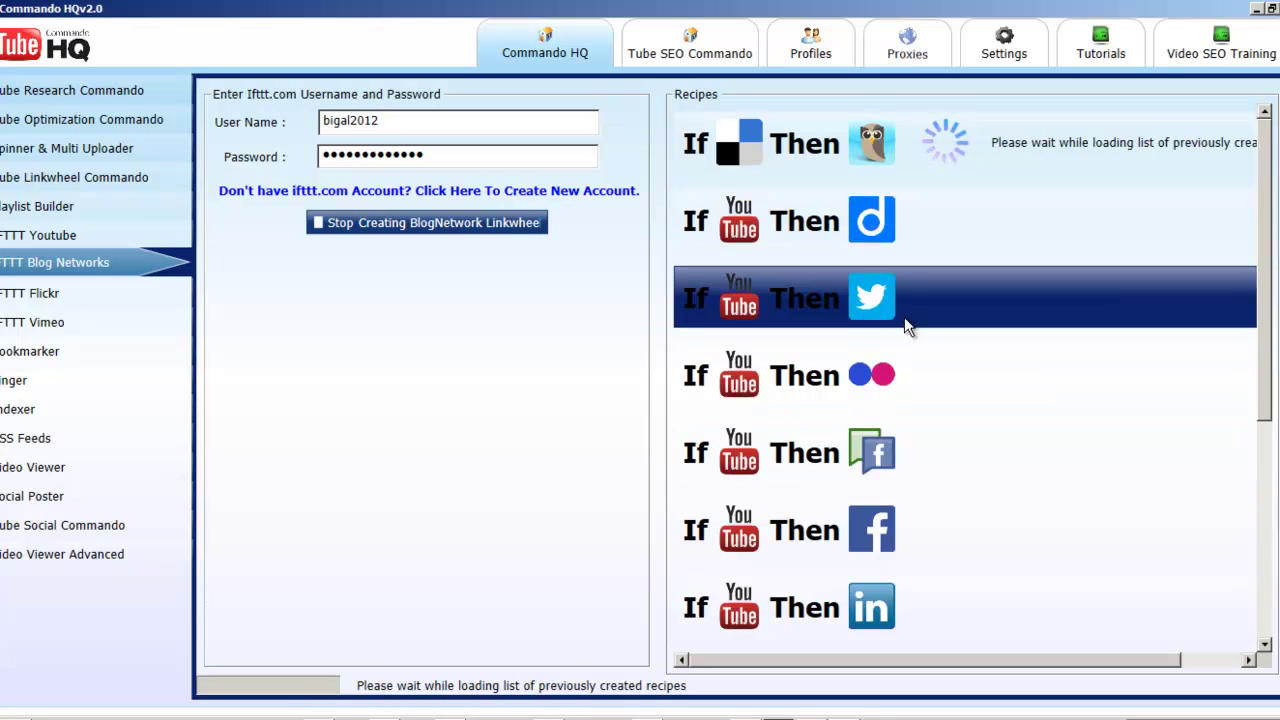
Look through the IFTTT Blog Networks recipe list while its recipes are being created
{"action": "left_click_drag", "start_coordinate": [1270, 338], "coordinate": [1260, 582]}
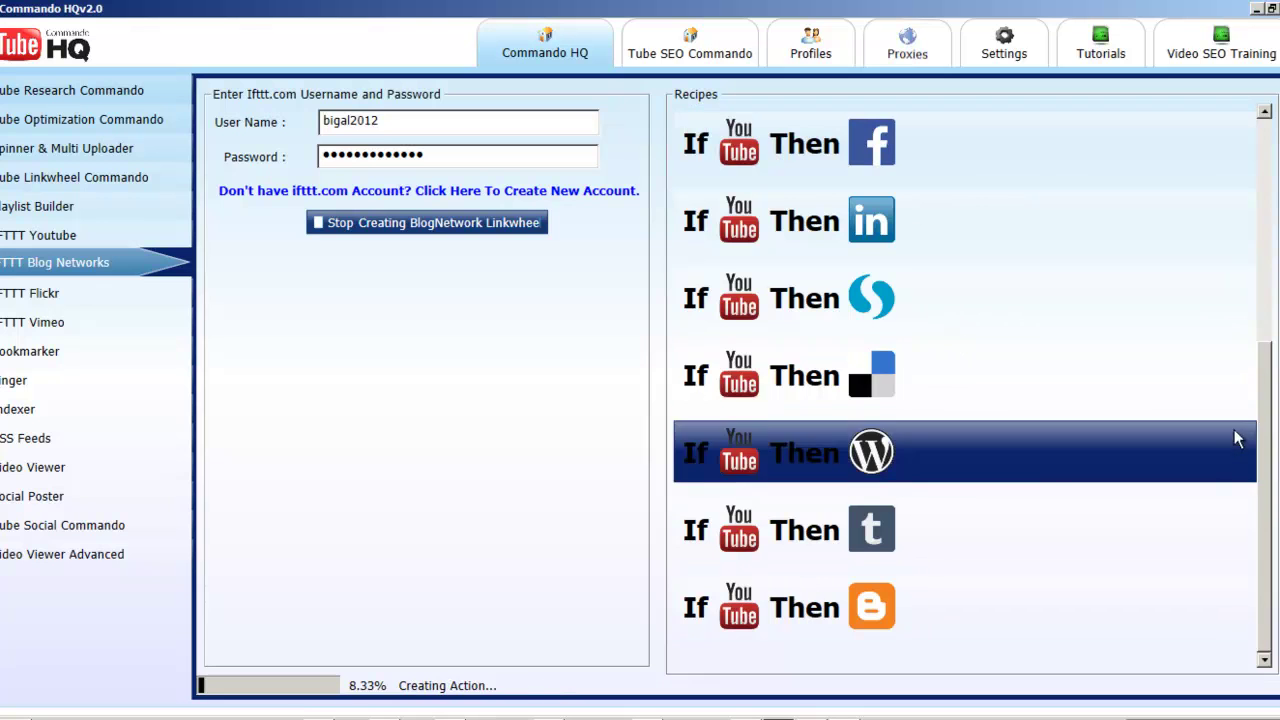
{"action": "left_click_drag", "start_coordinate": [1263, 509], "coordinate": [1258, 552]}
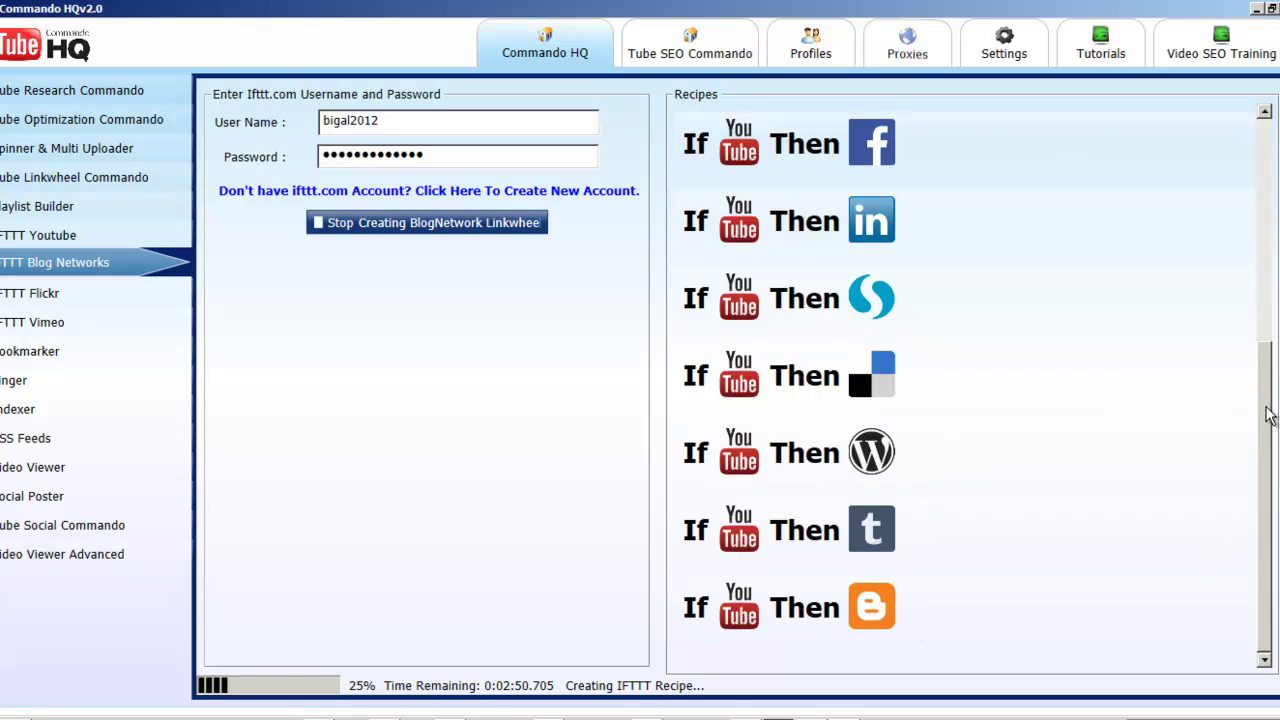
{"action": "left_click_drag", "start_coordinate": [1270, 414], "coordinate": [1270, 198]}
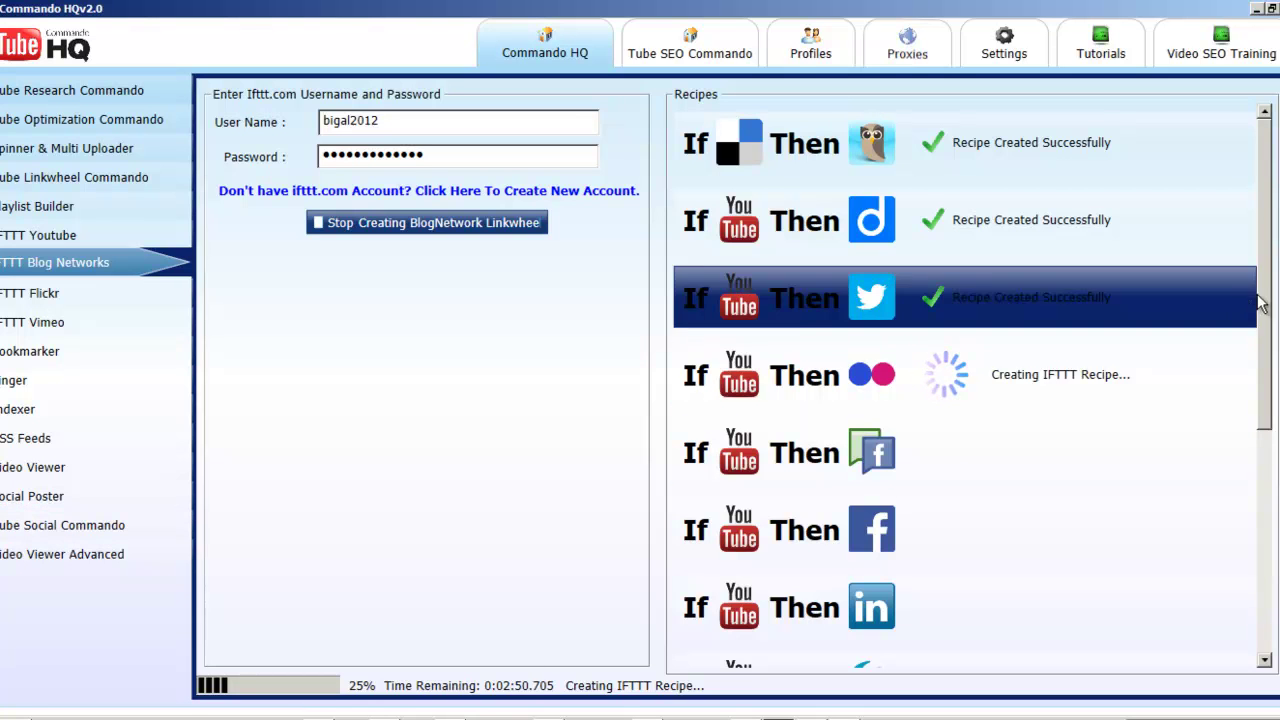
{"action": "mouse_move", "coordinate": [1266, 320]}
{"action": "left_mouse_down"}
{"action": "mouse_move", "coordinate": [1268, 520]}
{"action": "mouse_move", "coordinate": [1268, 320]}
{"action": "mouse_move", "coordinate": [1273, 512]}
{"action": "mouse_move", "coordinate": [1270, 337]}
{"action": "left_mouse_up"}
{"action": "left_click", "coordinate": [860, 163]}
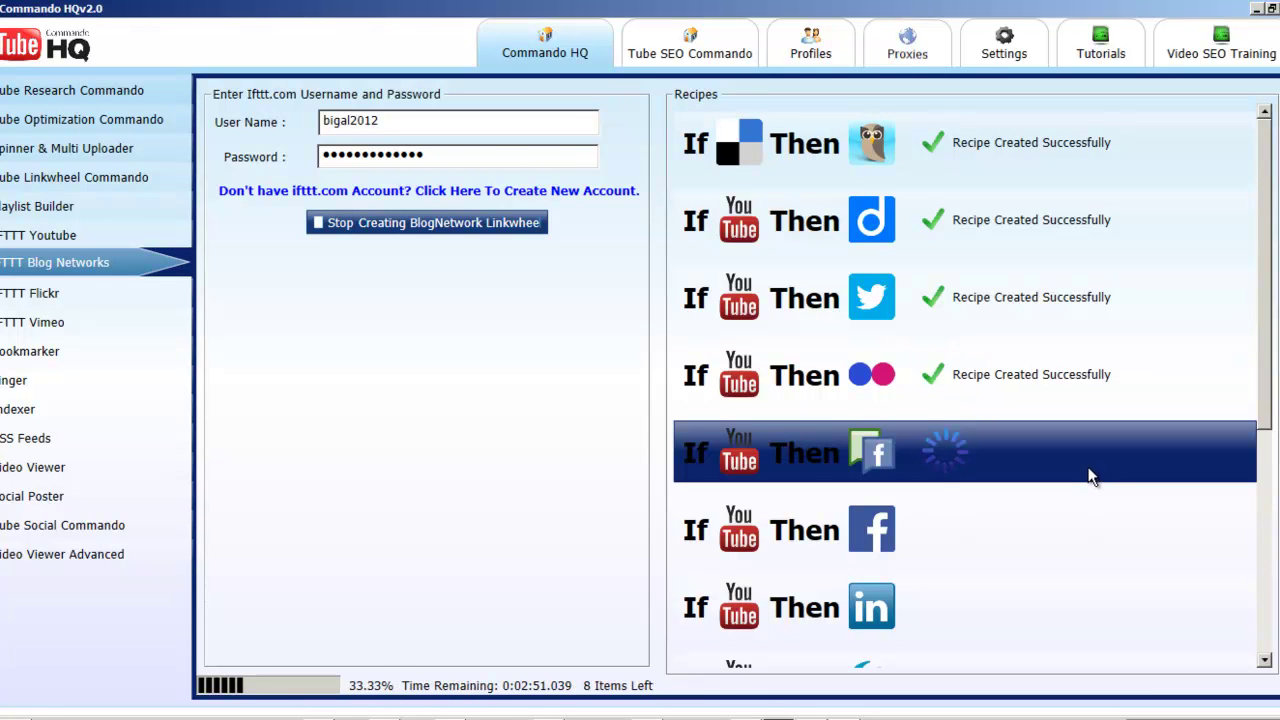
{"action": "left_click_drag", "start_coordinate": [1263, 323], "coordinate": [1265, 565]}
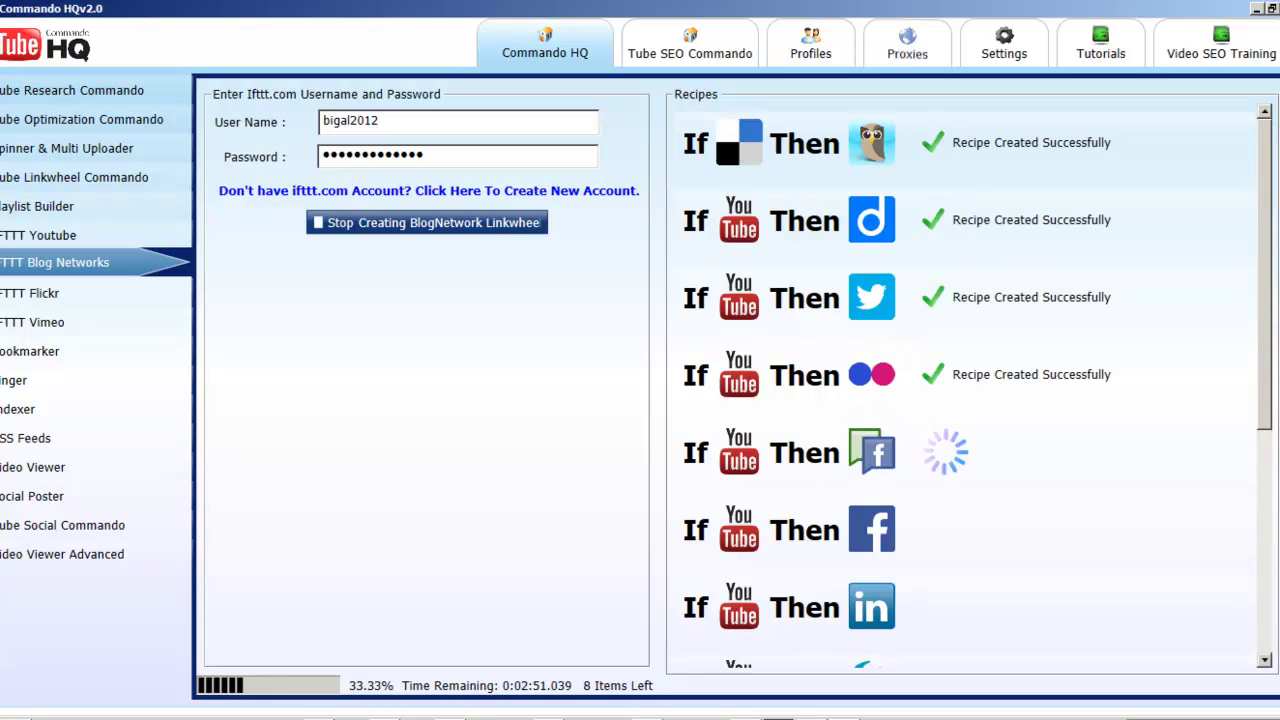